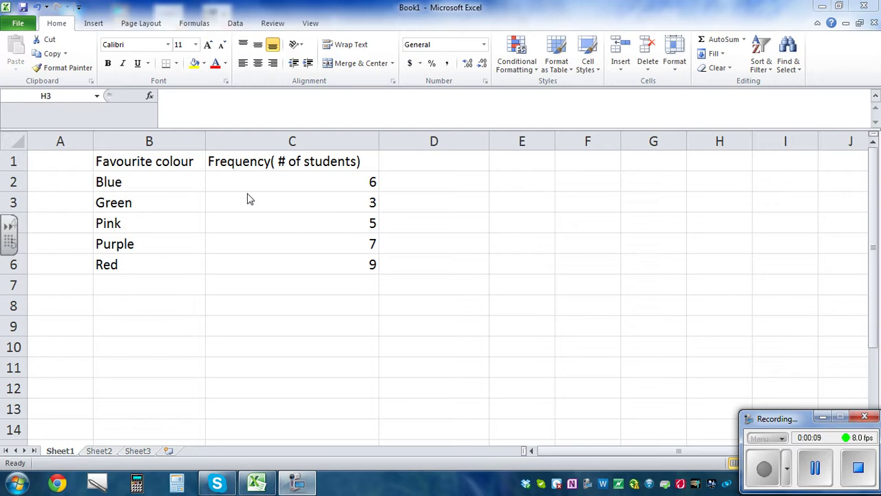
# Insert a basic 2-D pie chart from the favourite colour and frequency data in B1:C6.
pyautogui.click(204, 138)
pyautogui.click(204, 138)
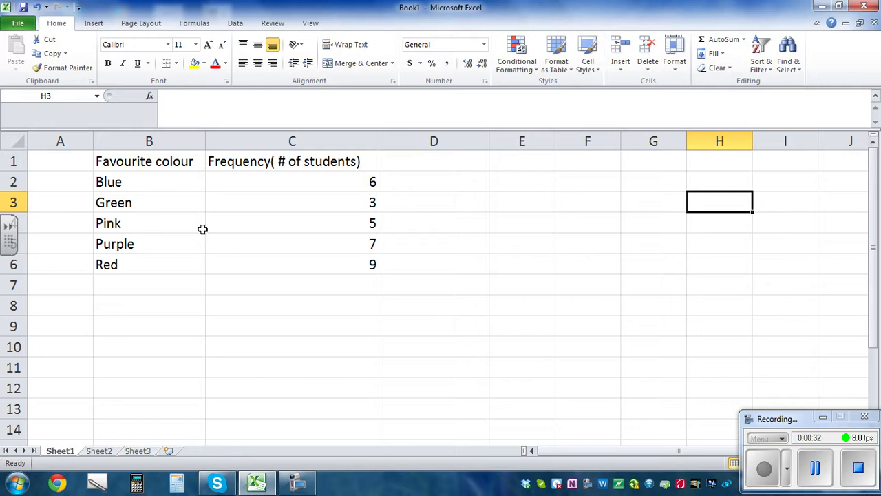
pyautogui.moveTo(121, 161); pyautogui.dragTo(287, 257)
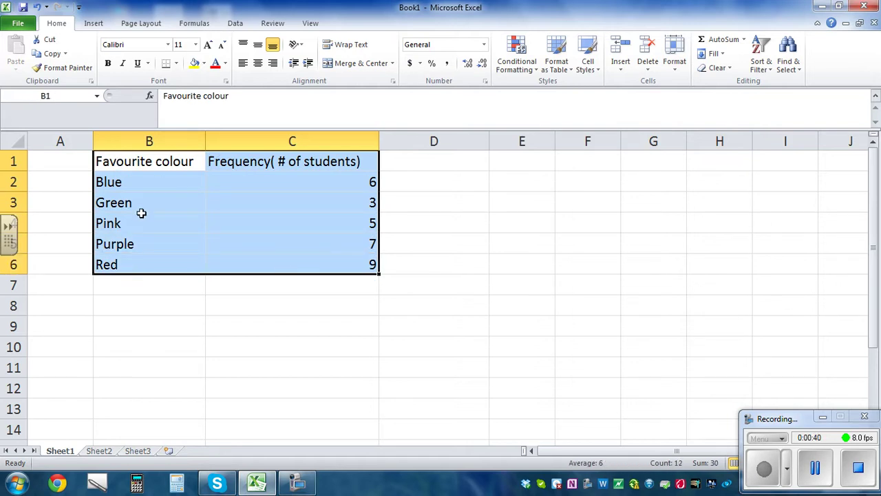
pyautogui.click(94, 26)
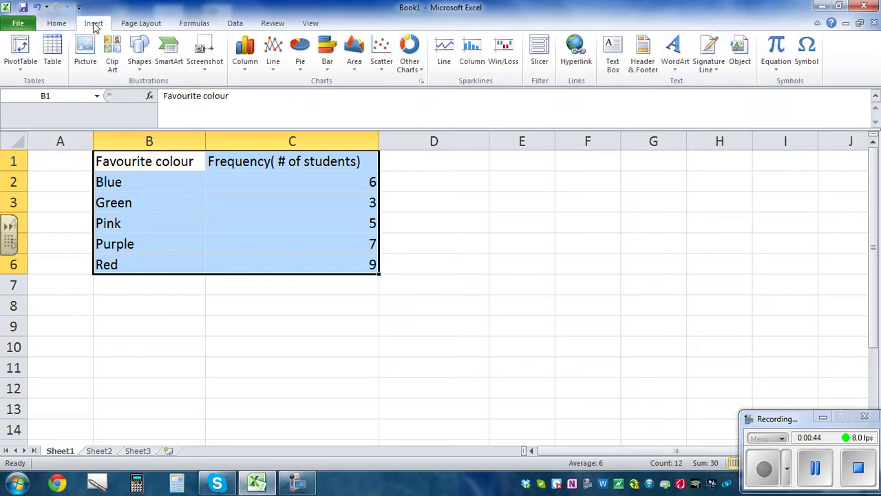
pyautogui.click(301, 73)
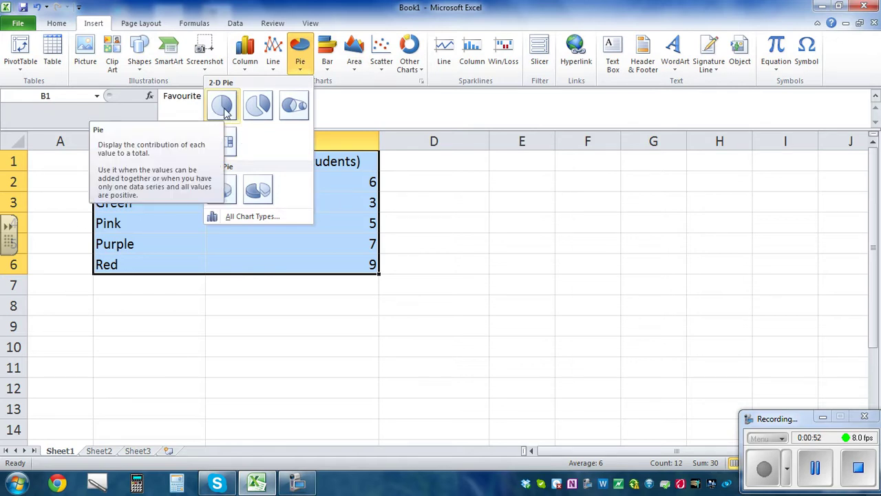
pyautogui.click(223, 108)
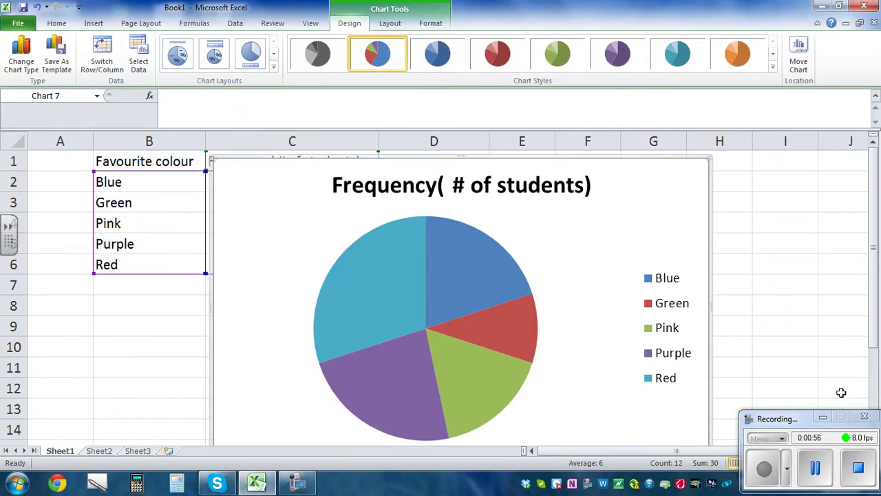
# Shrink the pie chart and move it down and to the right, away from the column headings.
pyautogui.scroll(-3, 710, 374)
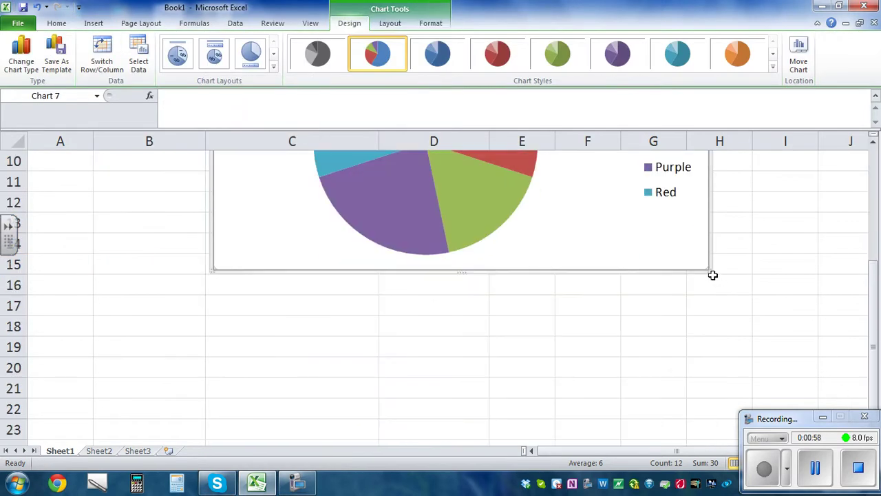
pyautogui.moveTo(709, 270); pyautogui.dragTo(649, 172)
pyautogui.scroll(3, 739, 294)
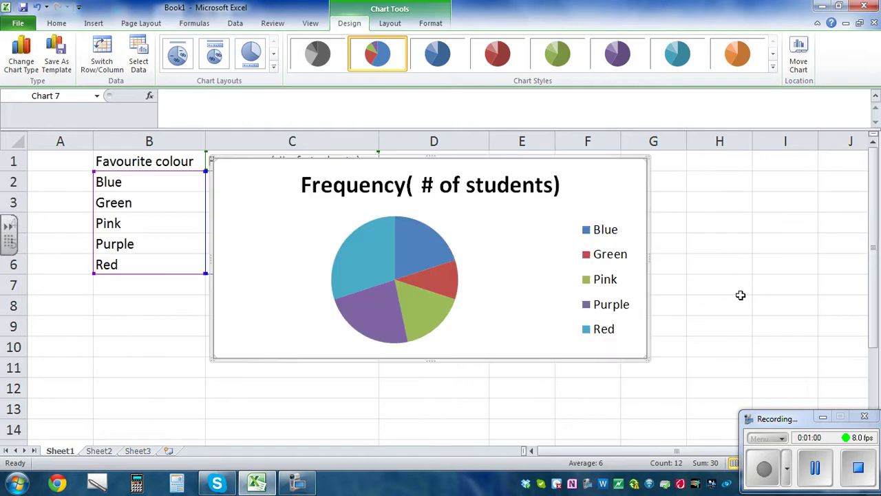
pyautogui.moveTo(567, 158); pyautogui.dragTo(627, 227)
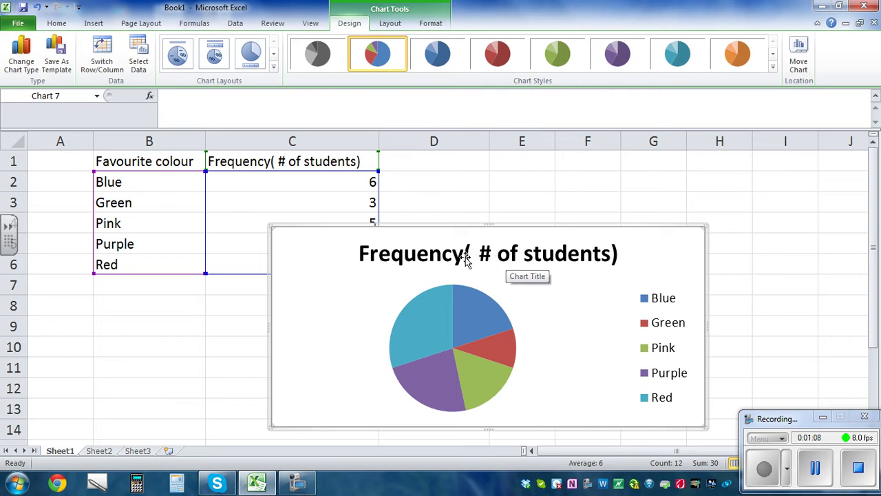
# Change the chart title to "Pie graph of the favourite colour of students".
pyautogui.click(416, 254)
pyautogui.click(416, 255)
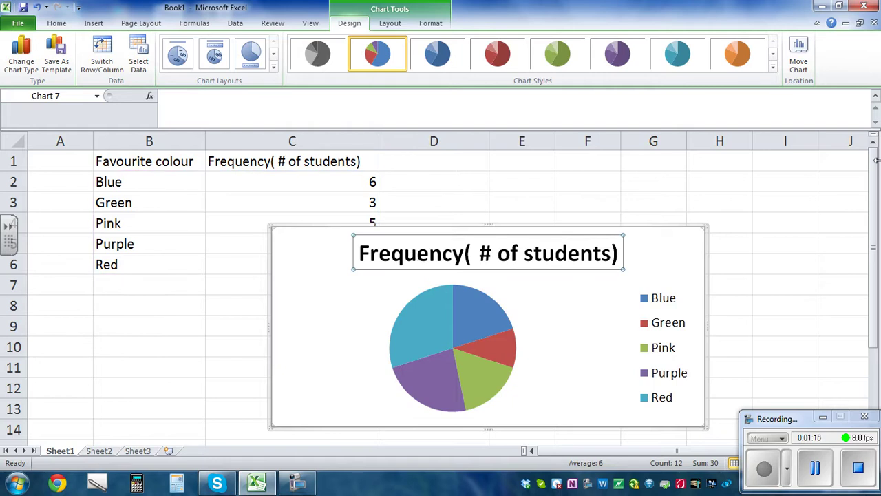
pyautogui.write('Pie')
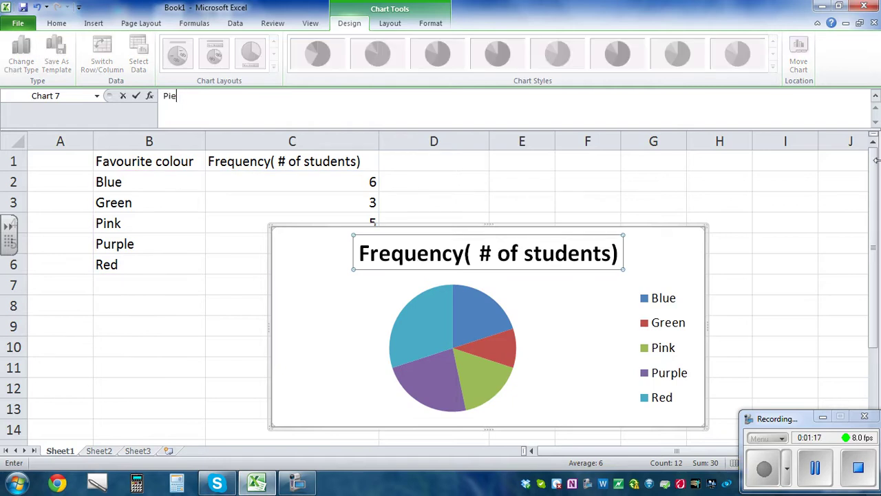
pyautogui.write(' graph of the favourite colour of students')
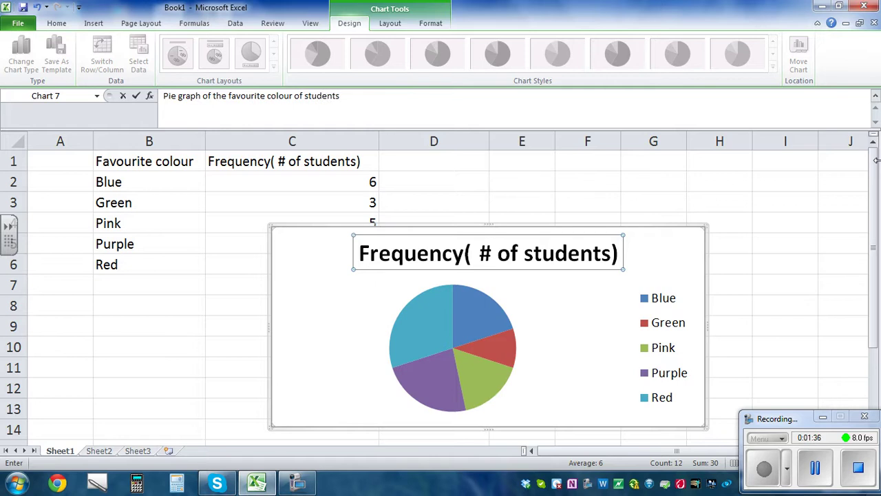
pyautogui.press('Return')
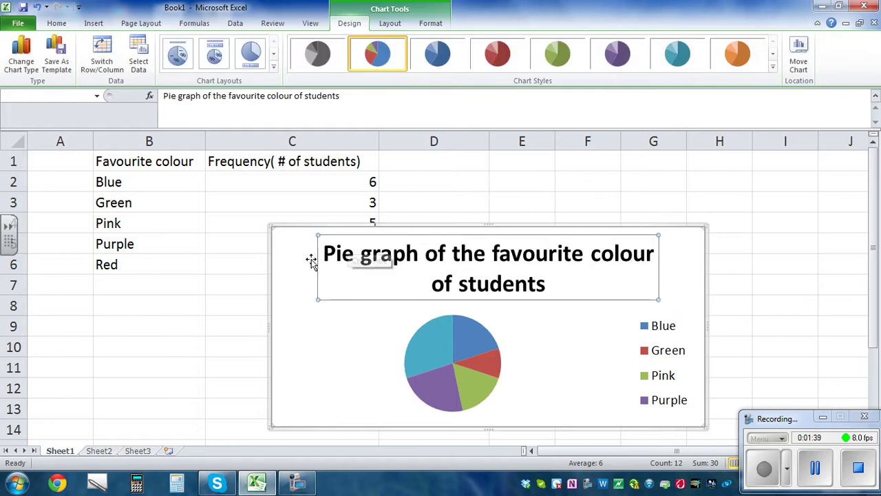
# Set the chart title's font size to 11 and move the title up toward the chart's upper edge.
pyautogui.moveTo(324, 252); pyautogui.dragTo(547, 285)
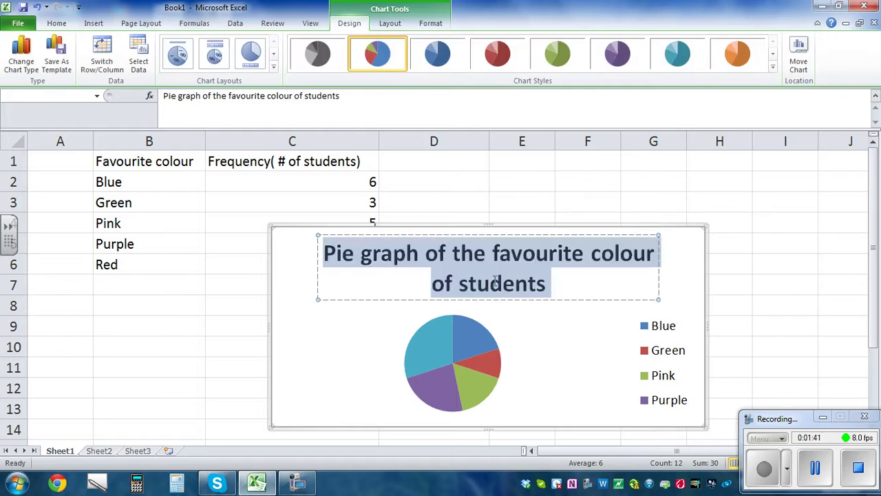
pyautogui.click(63, 24)
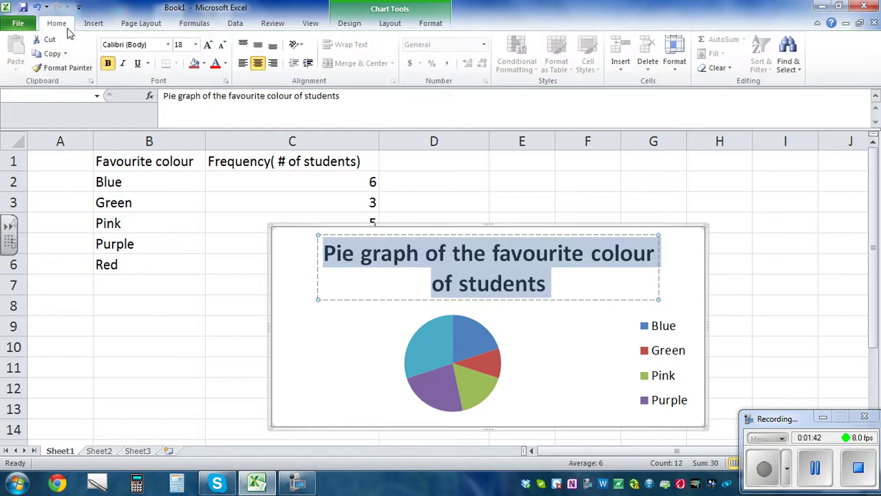
pyautogui.click(195, 44)
pyautogui.click(176, 102)
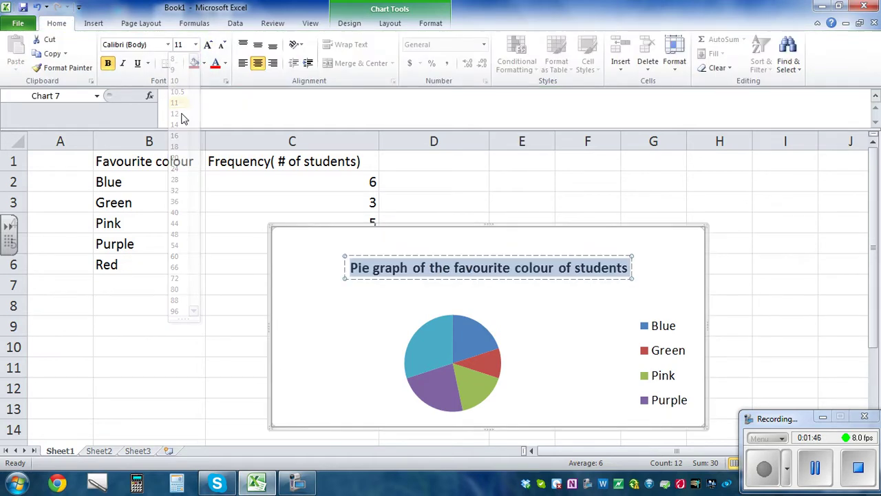
pyautogui.moveTo(403, 256); pyautogui.dragTo(377, 250)
pyautogui.click(644, 255)
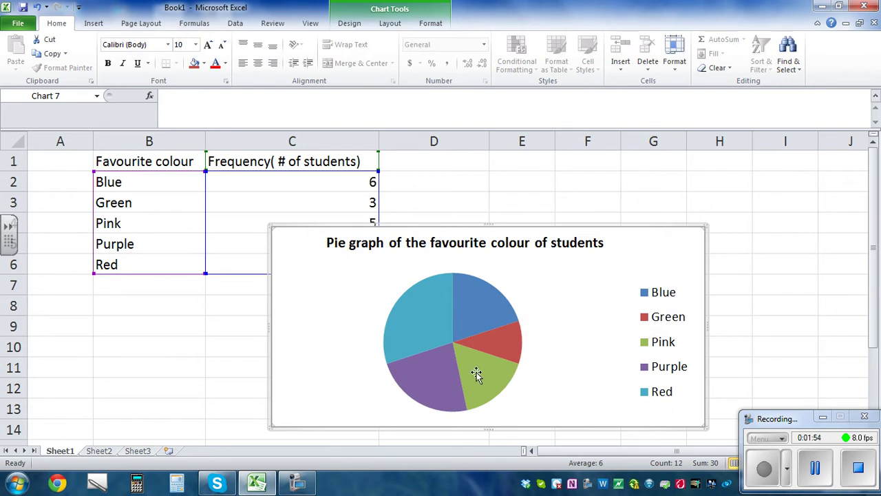
# Add data labels to the pie slices.
pyautogui.moveTo(480, 323)
pyautogui.click(440, 311)
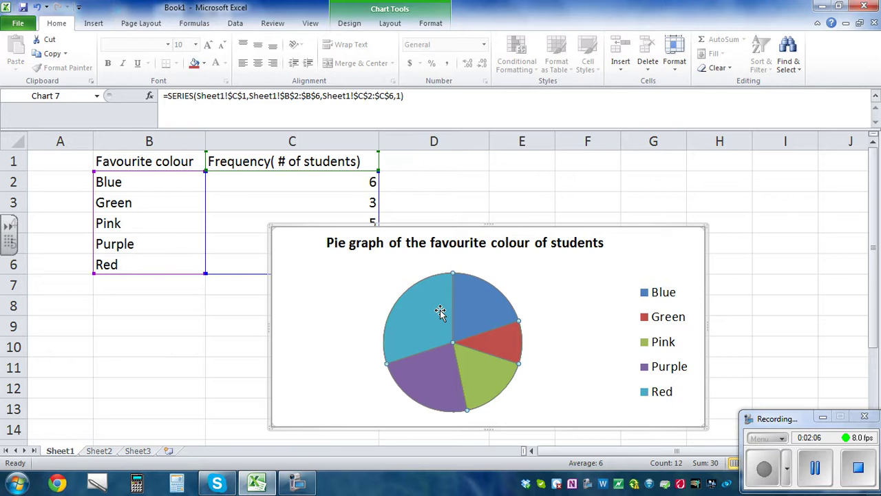
pyautogui.rightClick(440, 312)
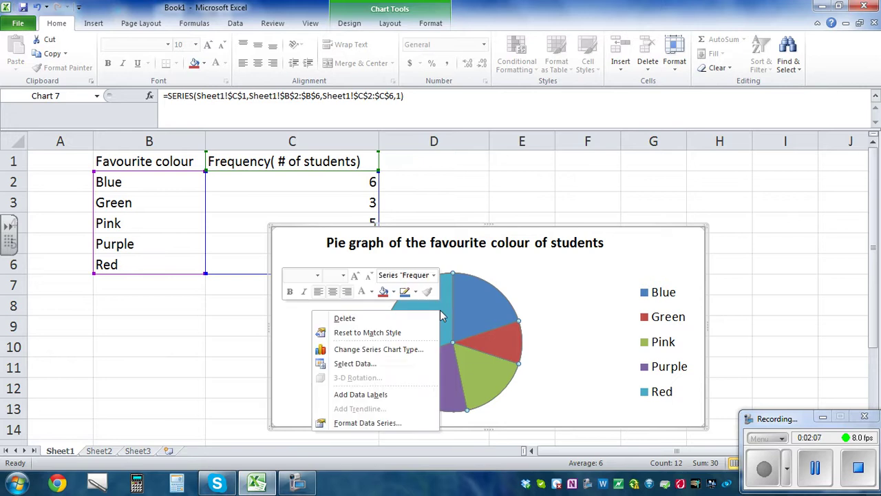
pyautogui.click(382, 398)
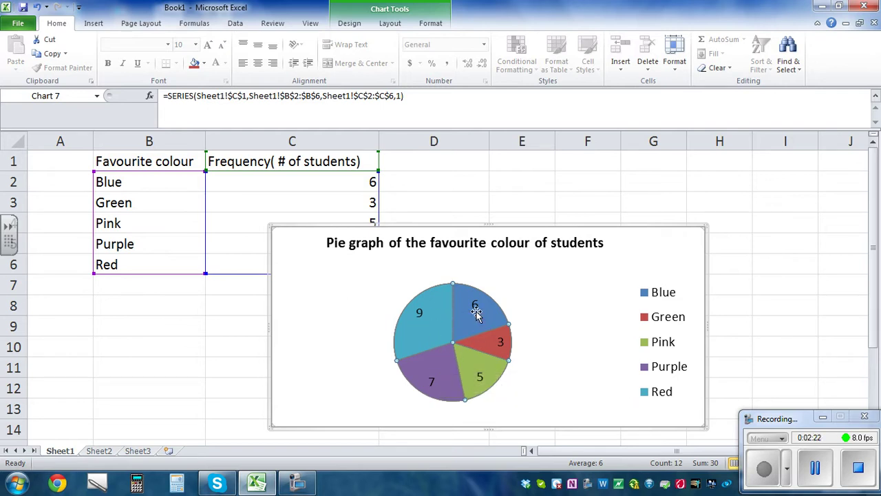
pyautogui.moveTo(461, 316)
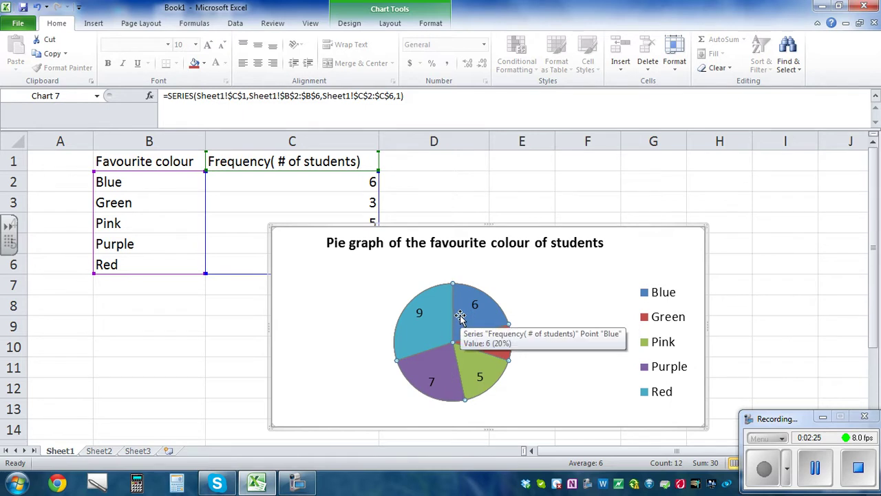
pyautogui.click(550, 297)
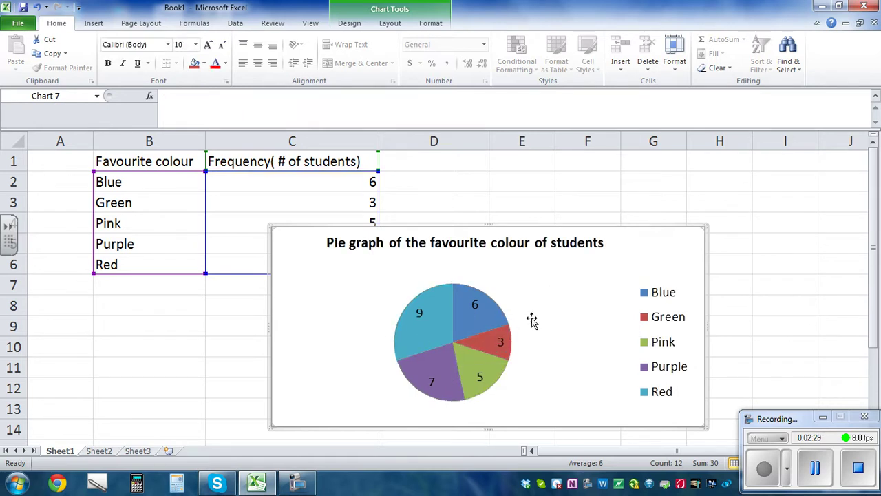
# Format the pie's data labels to include the percentage alongside the value.
pyautogui.click(436, 305)
pyautogui.rightClick(435, 306)
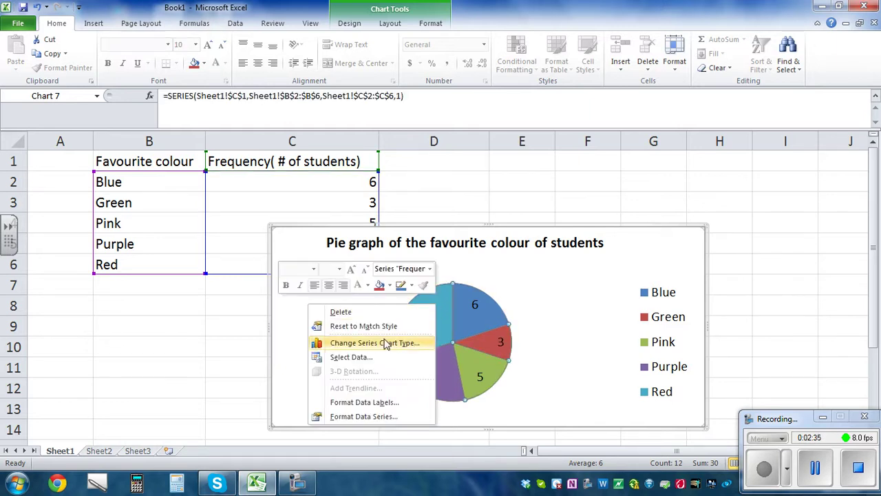
pyautogui.click(387, 404)
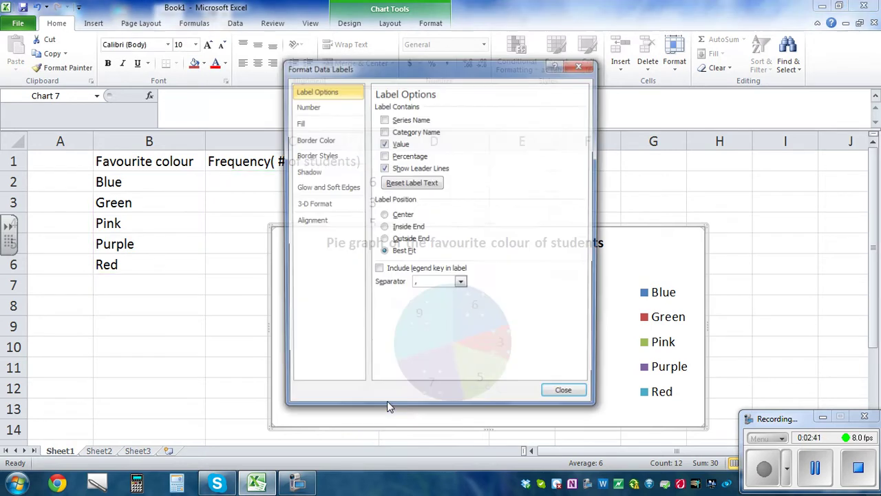
pyautogui.click(385, 158)
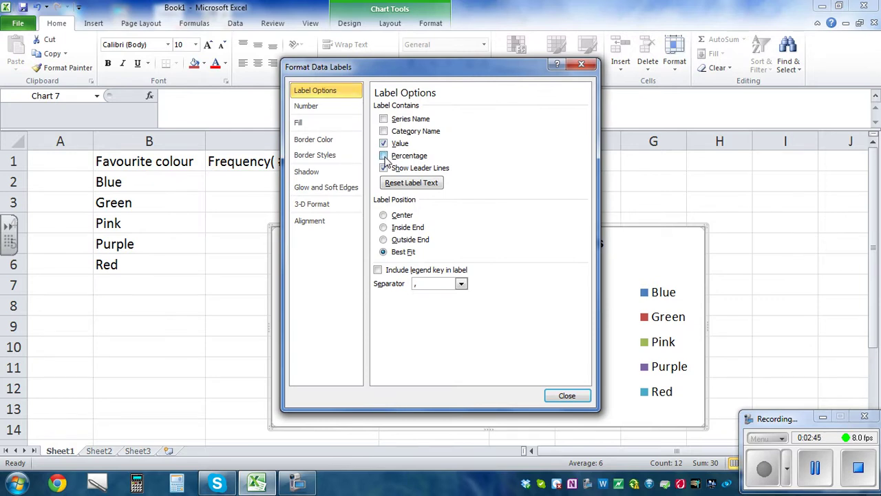
pyautogui.click(566, 395)
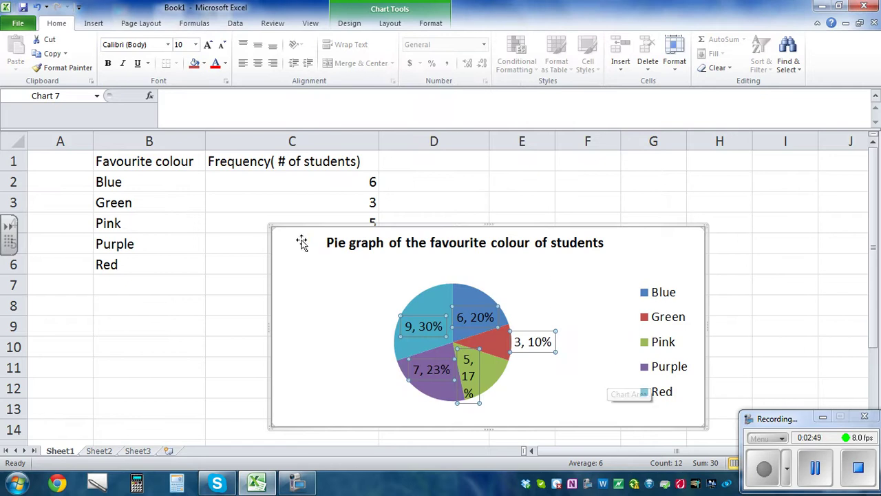
# Resize the chart smaller and move it down and to the right, clear of the frequency values.
pyautogui.moveTo(269, 227); pyautogui.dragTo(164, 181)
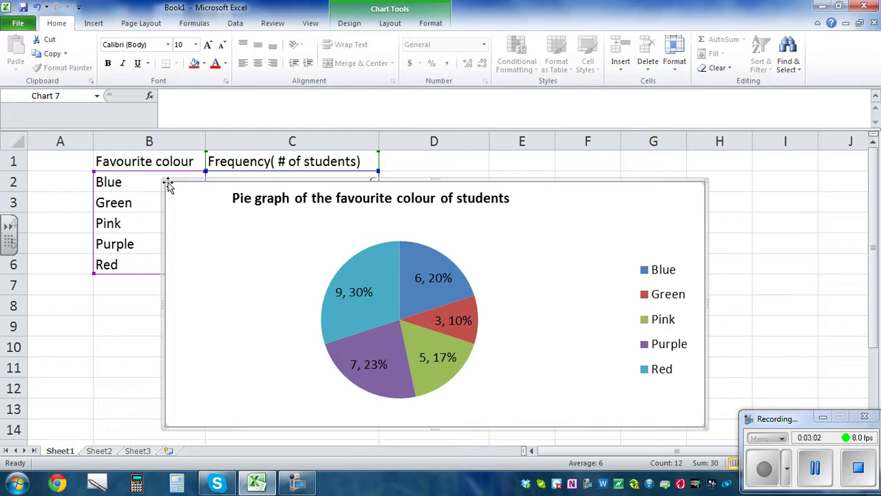
pyautogui.moveTo(168, 184); pyautogui.dragTo(331, 262)
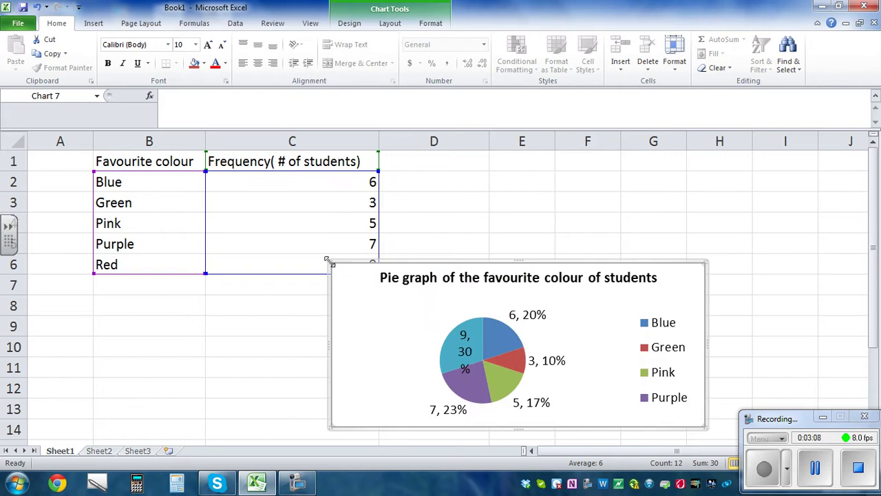
pyautogui.moveTo(330, 261); pyautogui.dragTo(374, 280)
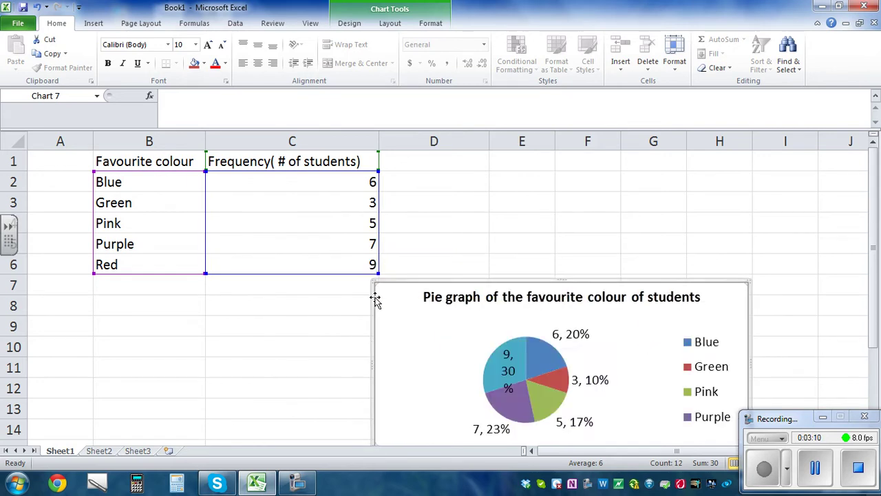
# Enter a SUM formula in C7 that totals the frequencies in C2:C6.
pyautogui.click(242, 283)
pyautogui.write('=')
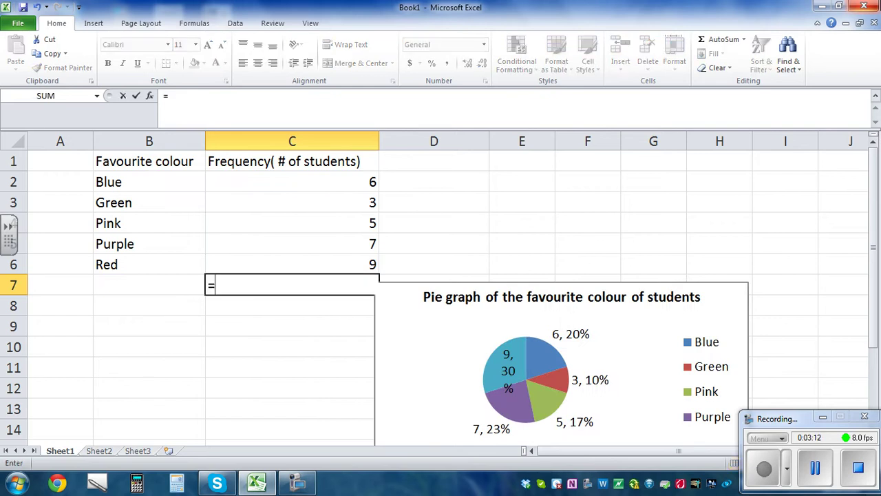
pyautogui.write('sum')
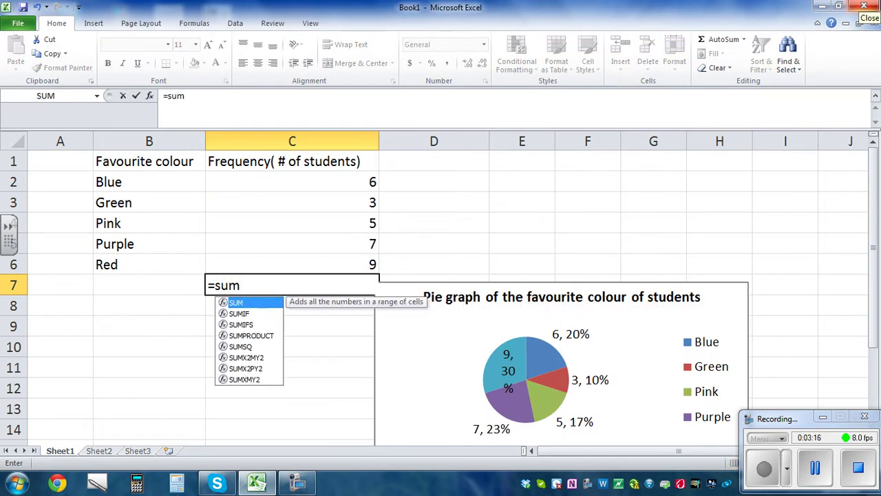
pyautogui.write('(')
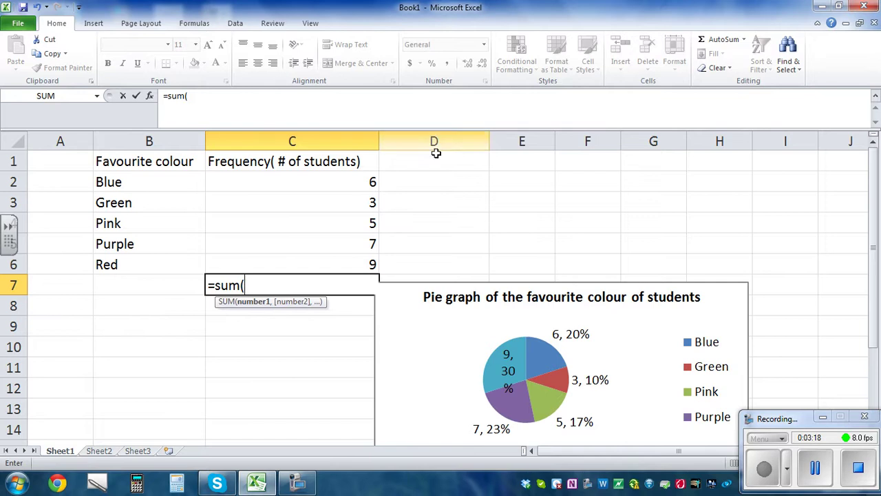
pyautogui.moveTo(342, 181); pyautogui.dragTo(349, 268)
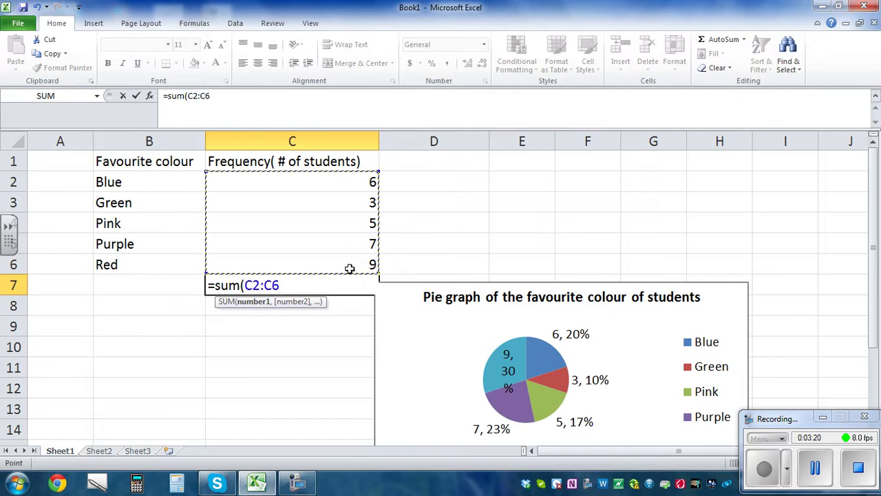
pyautogui.press('Return')
# Label the total row by entering "Total of students" in B7, and select the pie chart.
pyautogui.click(148, 286)
pyautogui.write('Tot')
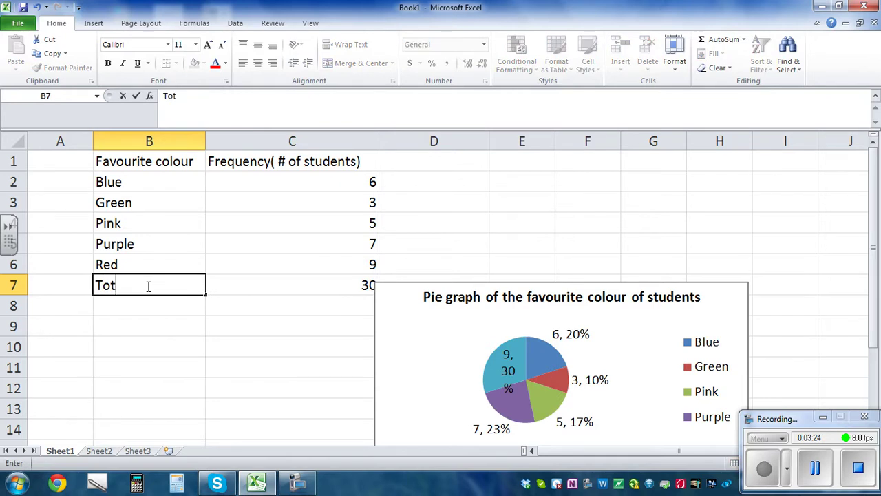
pyautogui.write('al of students')
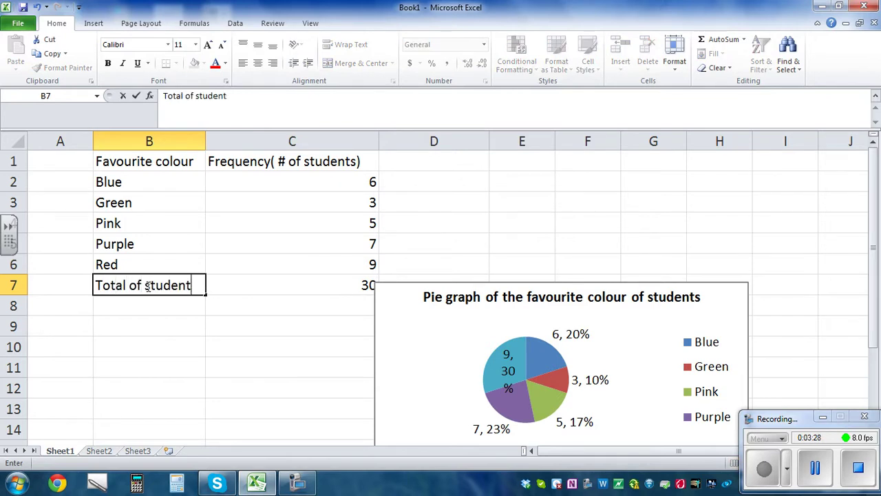
pyautogui.click(404, 308)
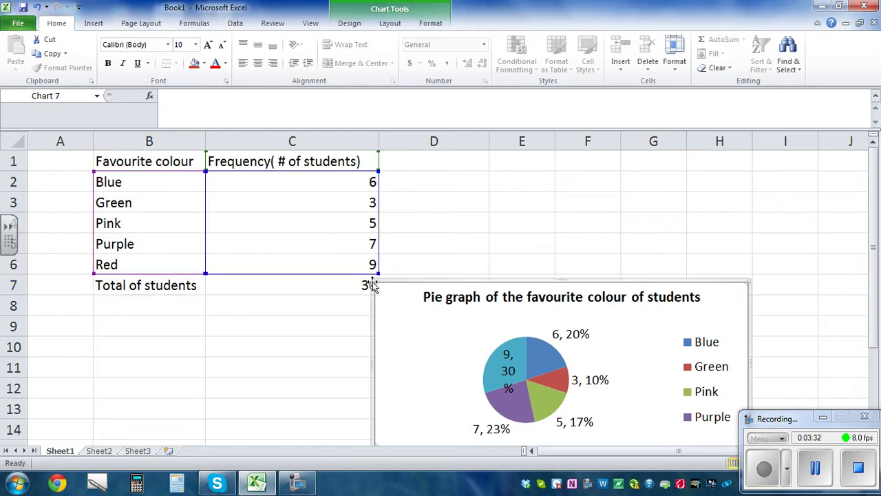
# Resize the pie chart from its upper-left corner, first smaller to clear the total, and then larger over the frequency column.
pyautogui.moveTo(372, 284); pyautogui.dragTo(392, 294)
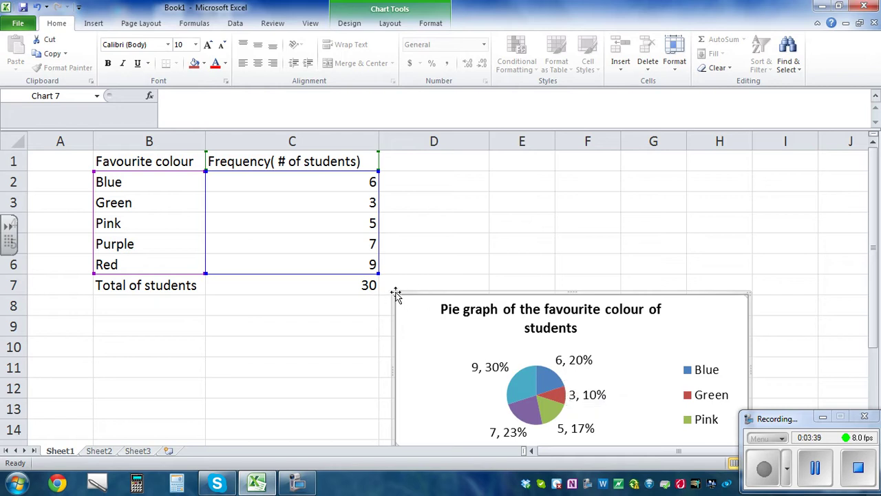
pyautogui.moveTo(393, 294); pyautogui.dragTo(306, 244)
pyautogui.click(569, 365)
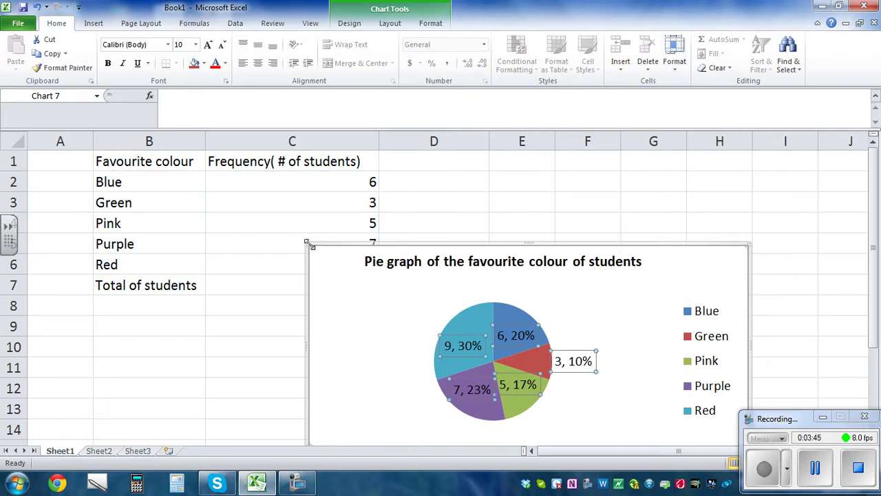
pyautogui.moveTo(307, 244); pyautogui.dragTo(244, 207)
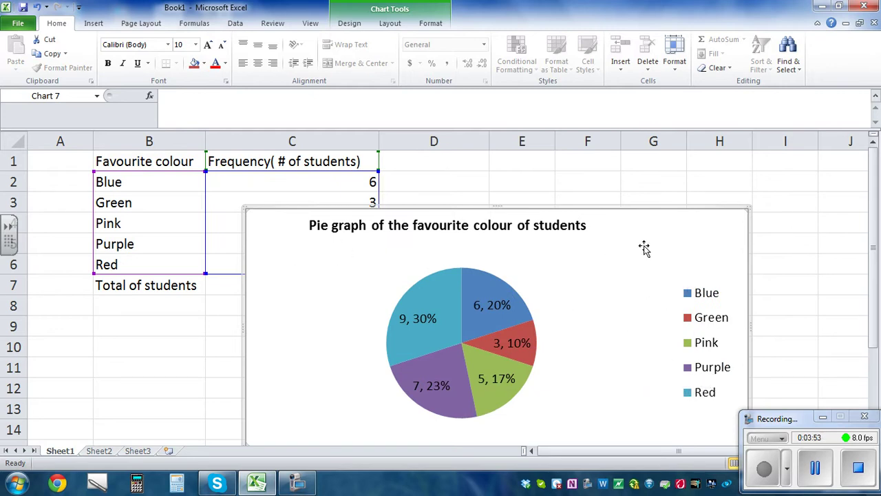
# Replace the pie chart with a 2-D clustered column chart of the data in B1:C6, excluding the total row.
pyautogui.press('Delete')
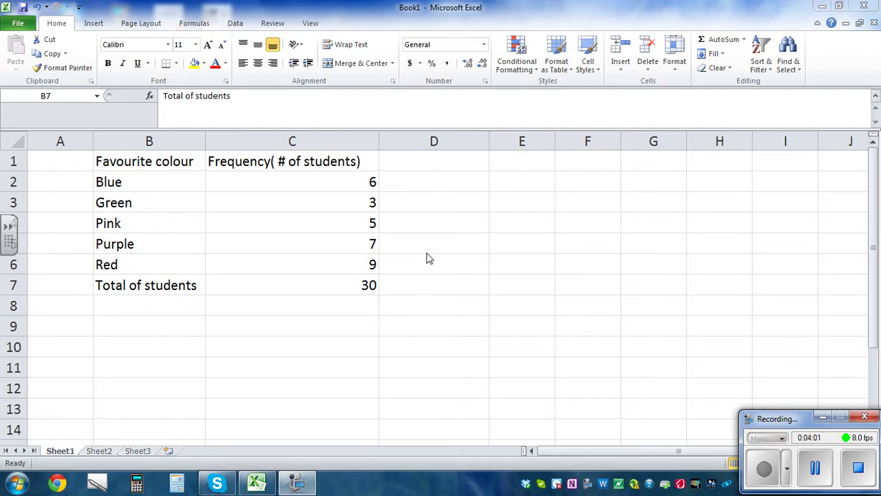
pyautogui.hotkey('alt', 'Tab')
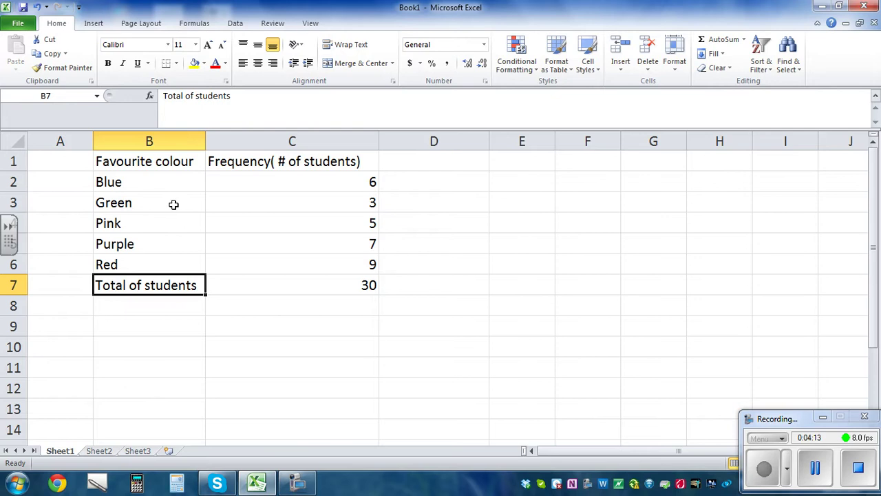
pyautogui.moveTo(122, 159); pyautogui.dragTo(326, 263)
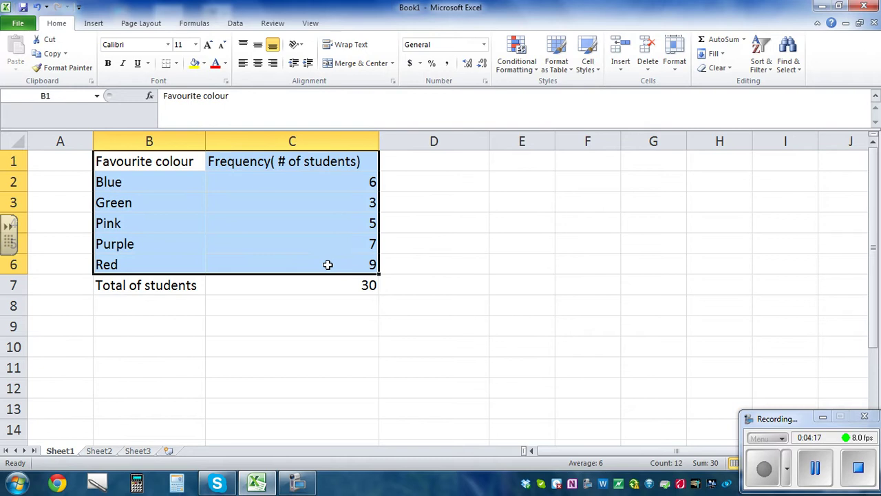
pyautogui.click(93, 25)
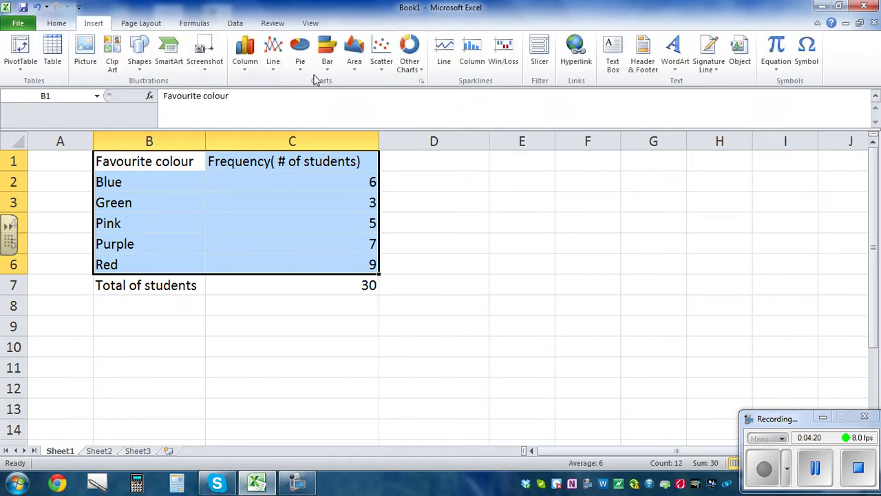
pyautogui.click(247, 66)
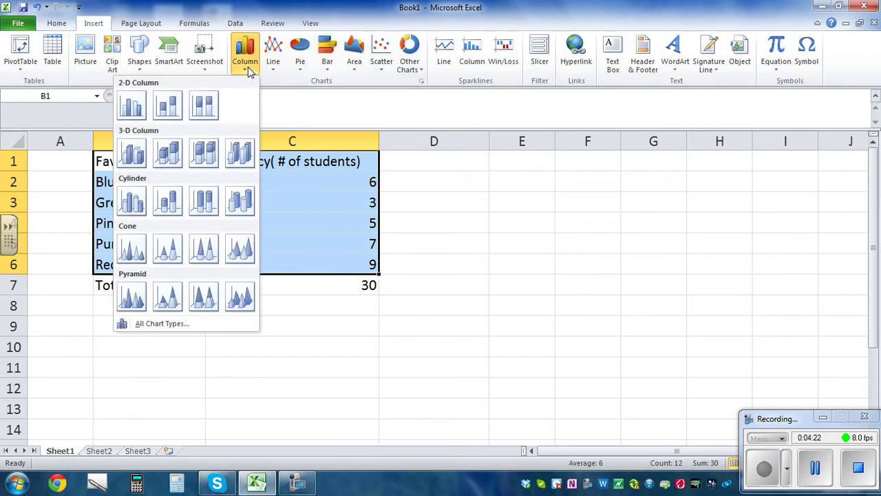
pyautogui.click(134, 110)
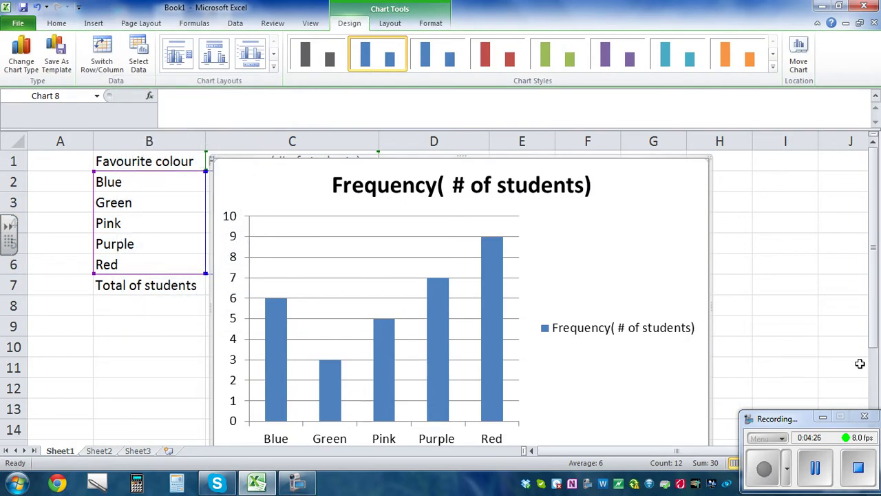
# Delete the "Frequency( # of students)" legend from the column chart.
pyautogui.scroll(-3, 725, 399)
pyautogui.scroll(3, 729, 347)
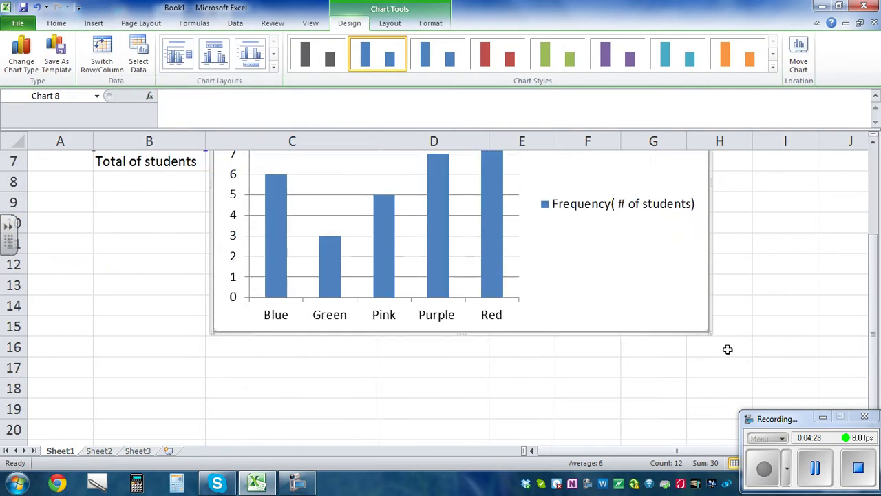
pyautogui.click(603, 334)
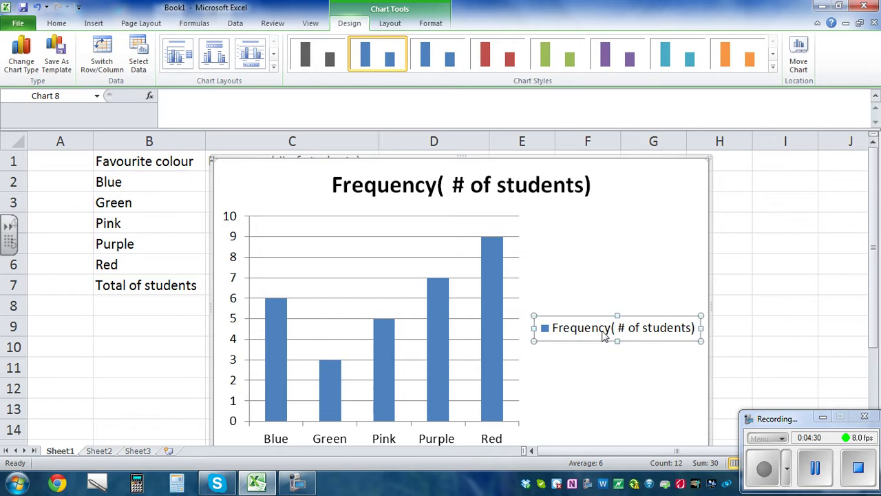
pyautogui.press('Delete')
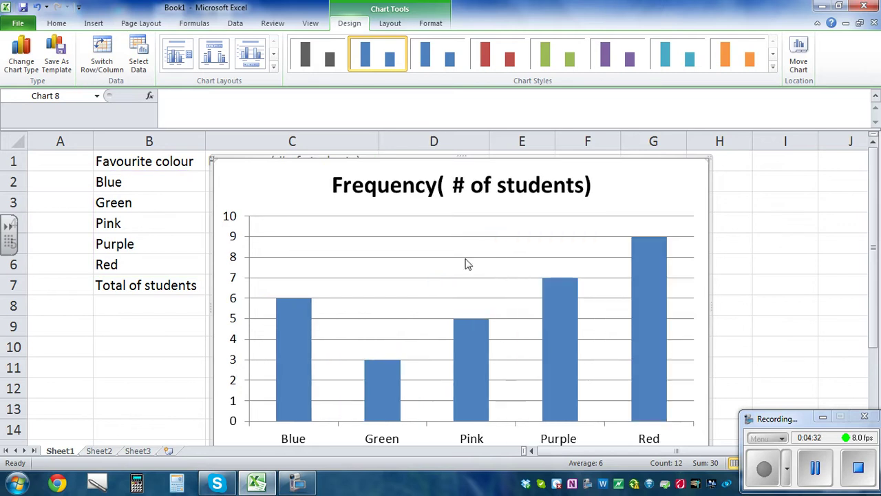
# Change the column chart's title to "Histogram of favourite colour of 30 students".
pyautogui.click(427, 185)
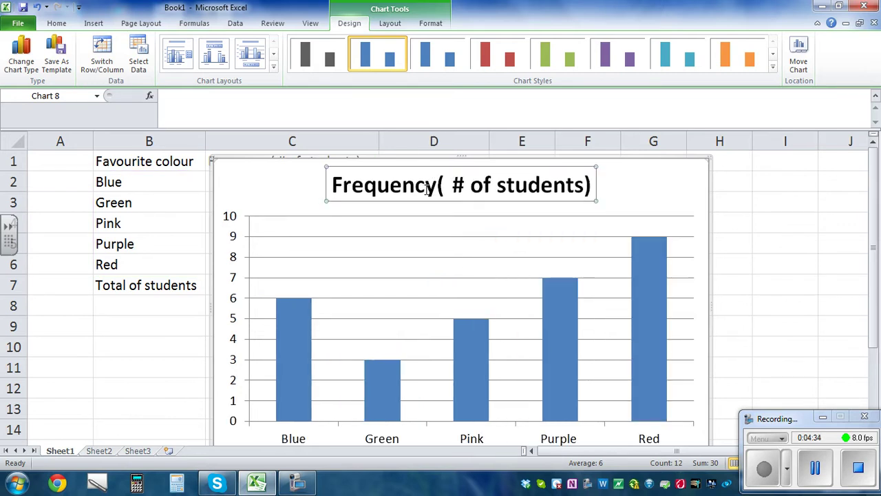
pyautogui.write('Hi')
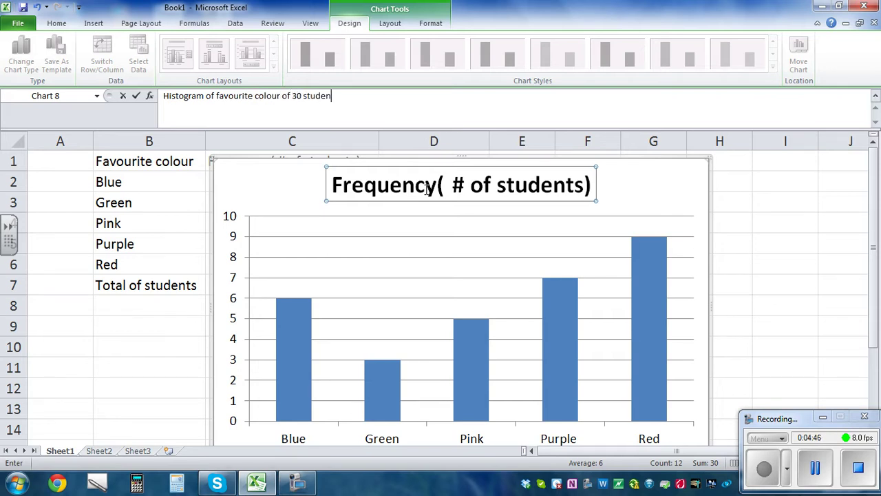
pyautogui.click(731, 268)
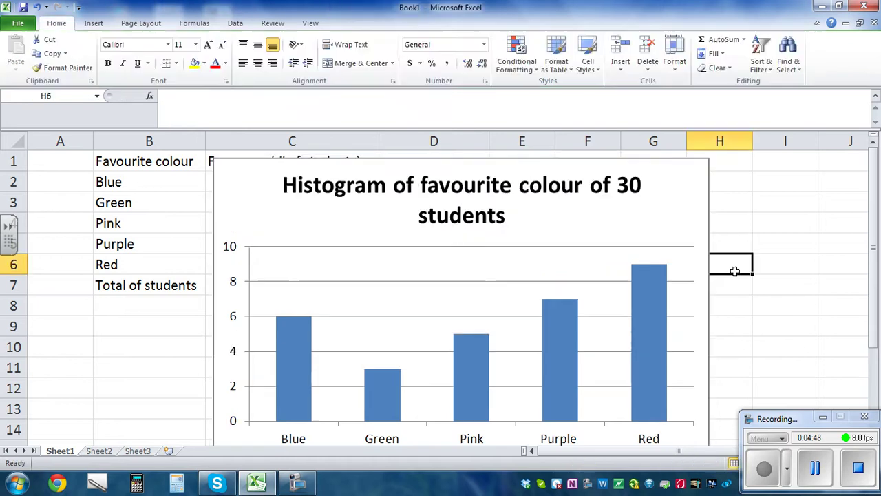
# Remove the bold formatting from the chart title and set its font size to 11.
pyautogui.click(501, 215)
pyautogui.click(285, 199)
pyautogui.keyDown('shift'); pyautogui.click(539, 212); pyautogui.keyUp('shift')
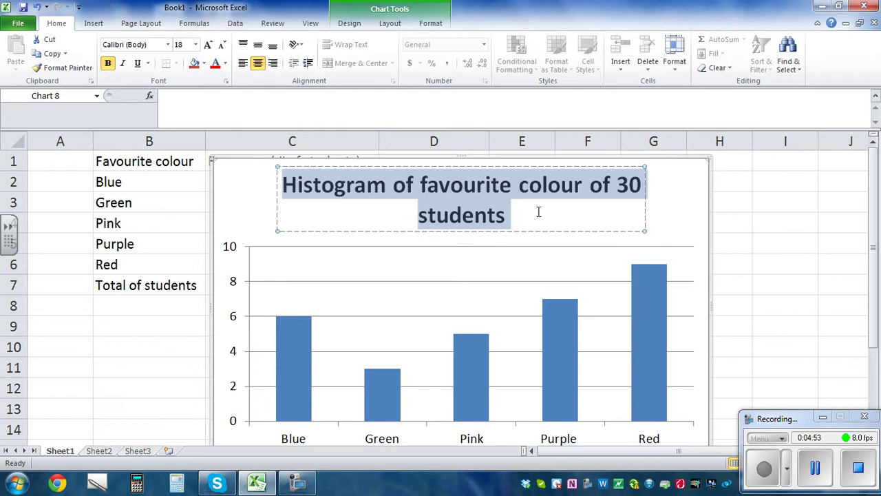
pyautogui.click(108, 64)
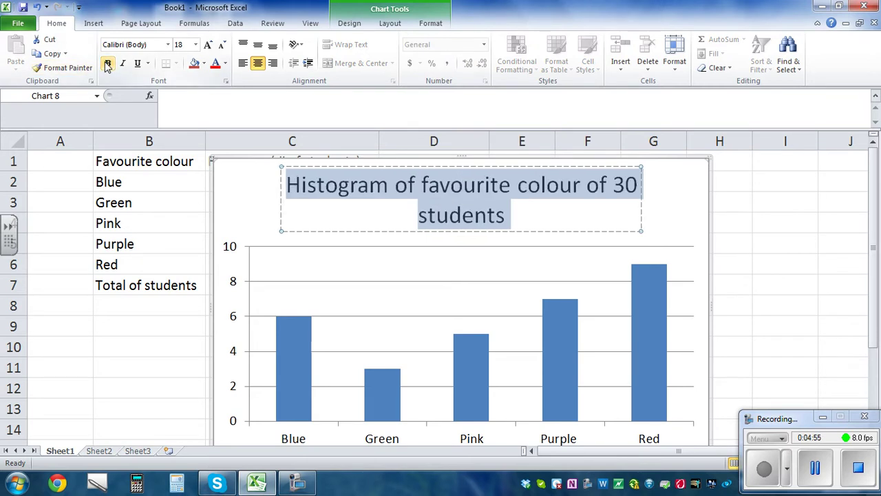
pyautogui.click(195, 44)
pyautogui.click(176, 103)
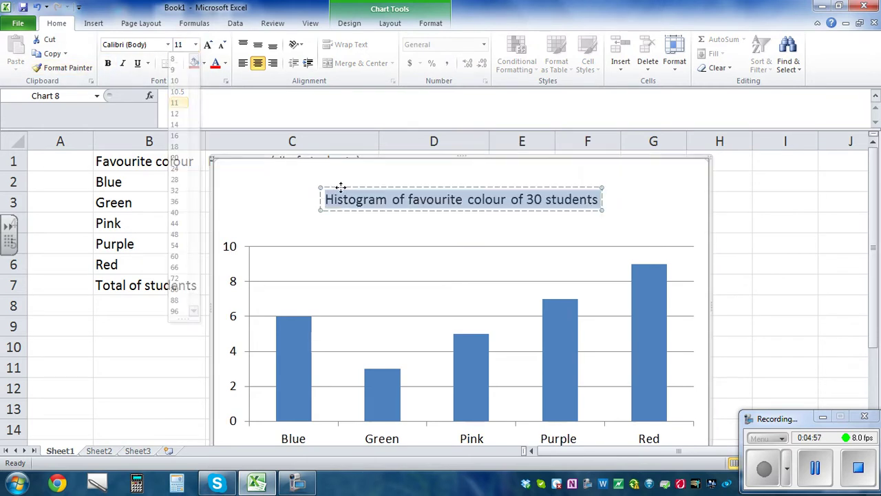
# Move the chart title up close to the chart's top edge and check the whole chart.
pyautogui.click(388, 199)
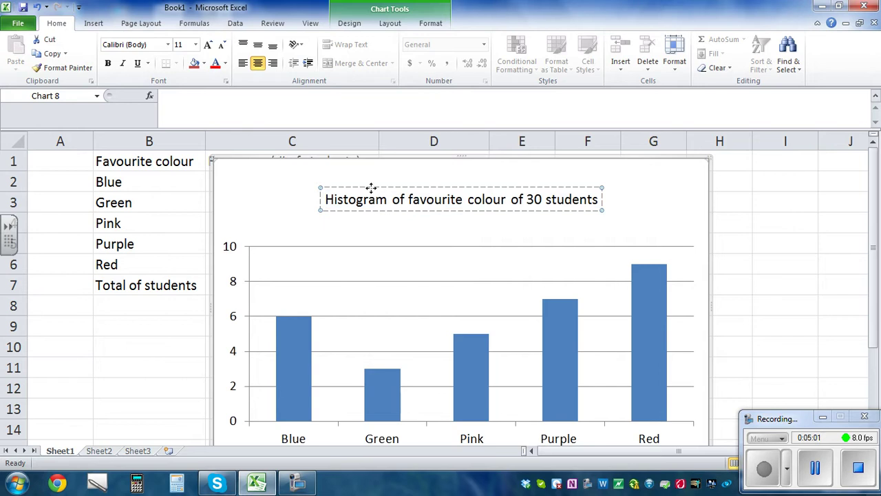
pyautogui.click(371, 188)
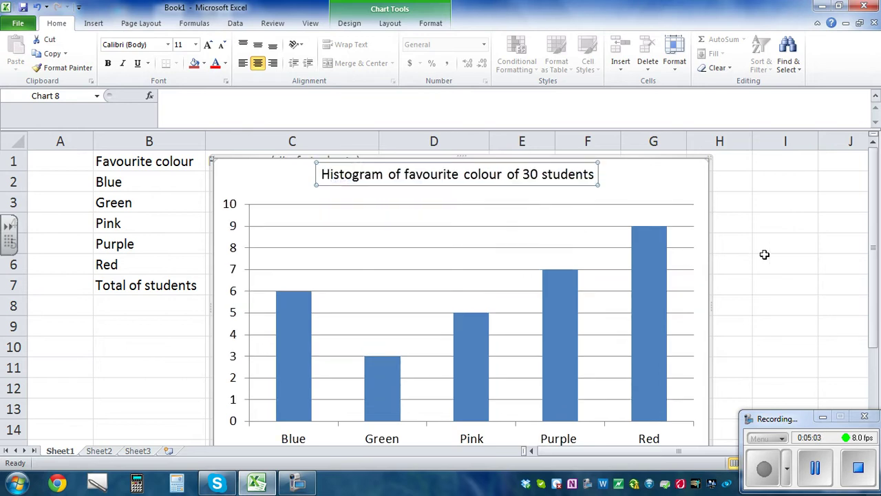
pyautogui.scroll(-2, 789, 294)
pyautogui.scroll(1, 791, 294)
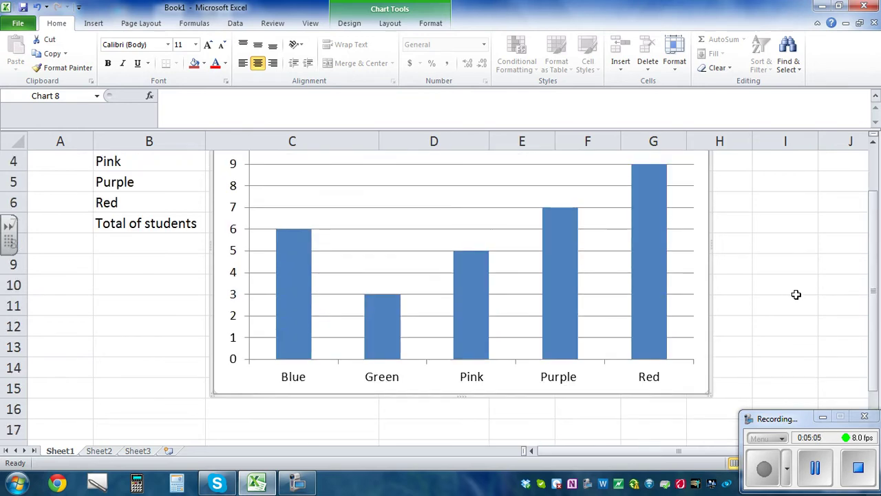
pyautogui.scroll(1, 462, 293)
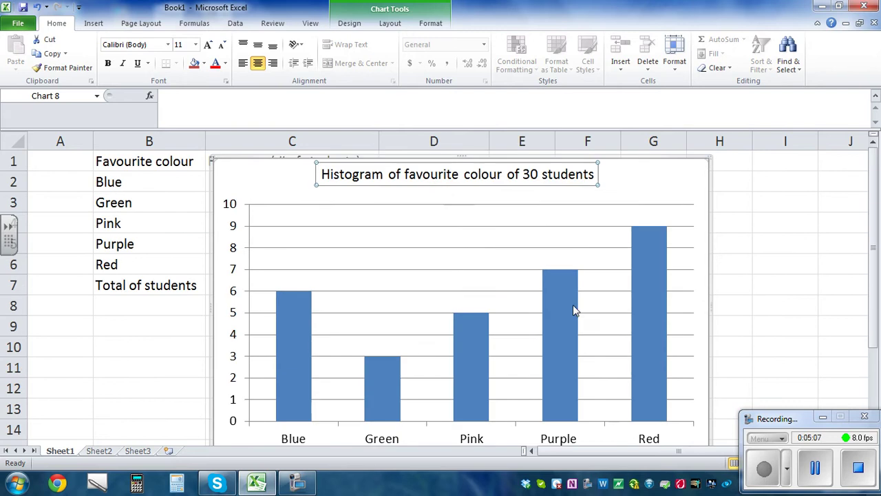
pyautogui.scroll(-3, 571, 313)
pyautogui.scroll(3, 573, 312)
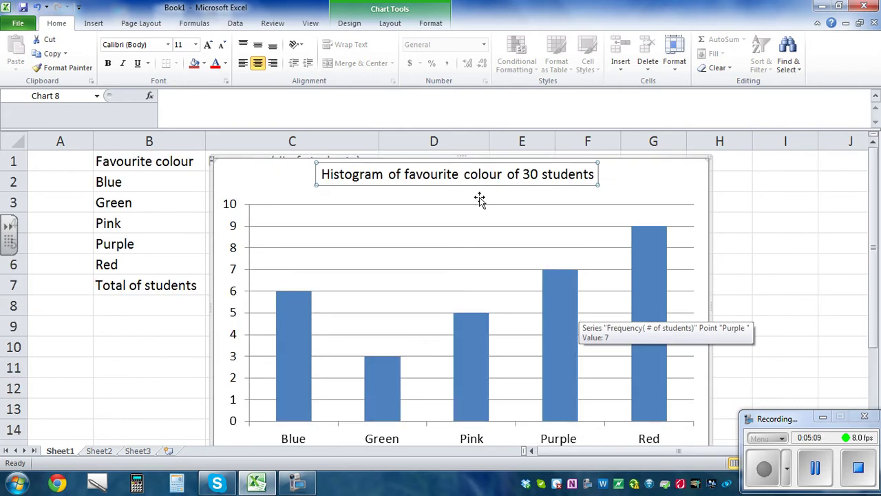
pyautogui.scroll(-2, 531, 390)
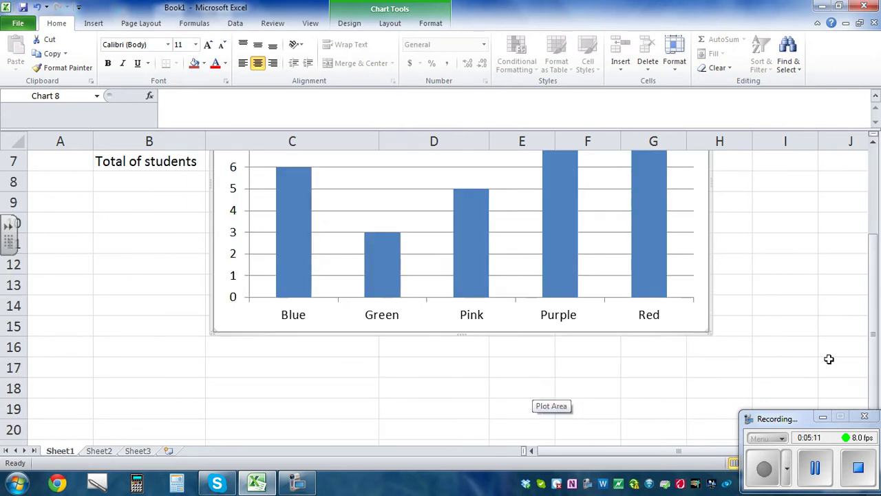
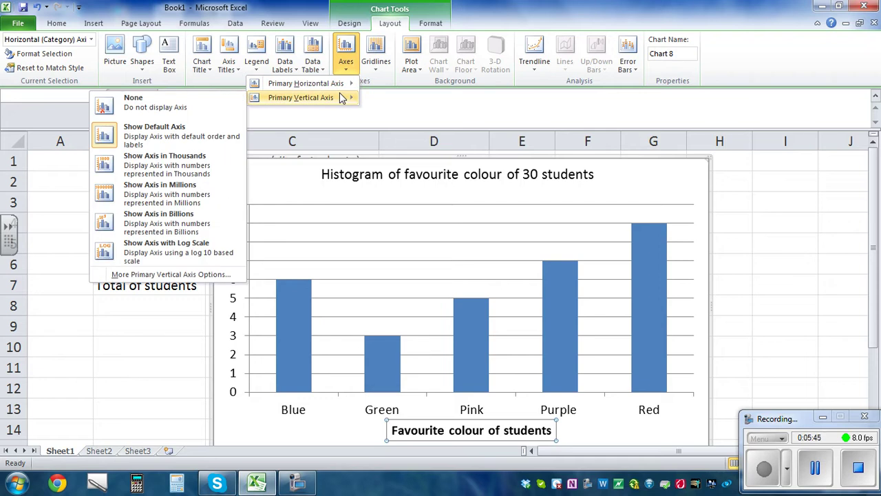
pyautogui.click(170, 129)
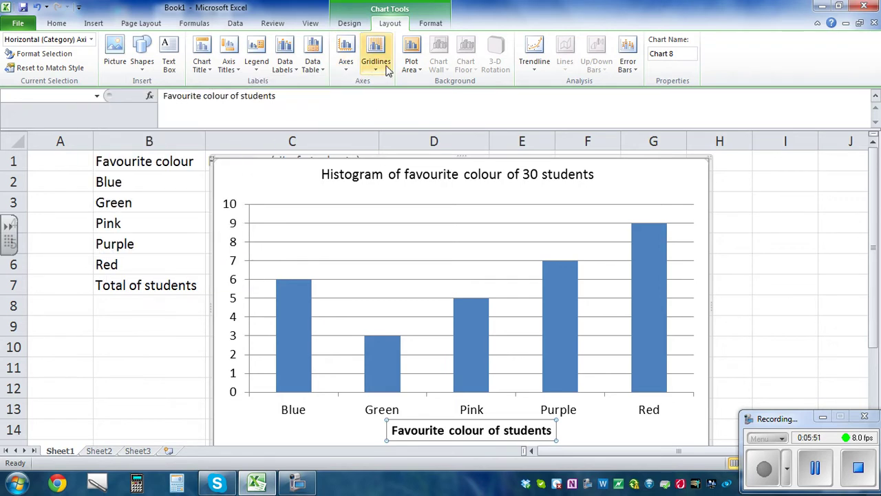
pyautogui.click(344, 69)
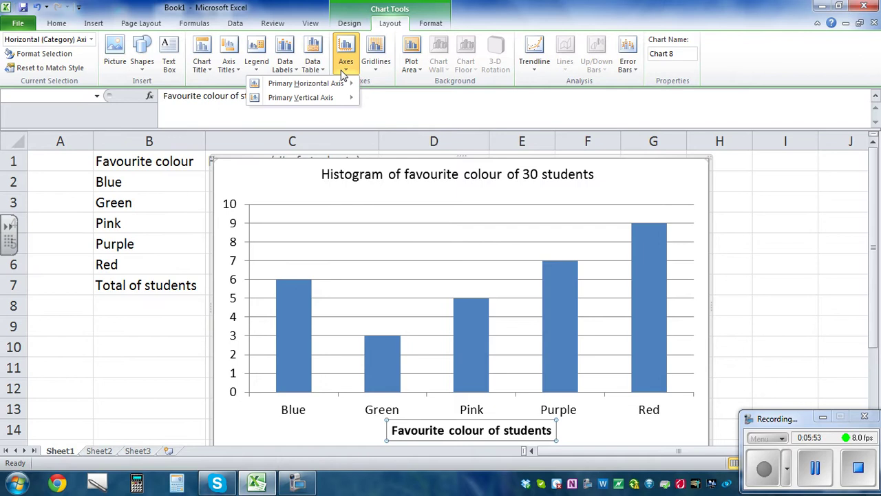
pyautogui.click(310, 69)
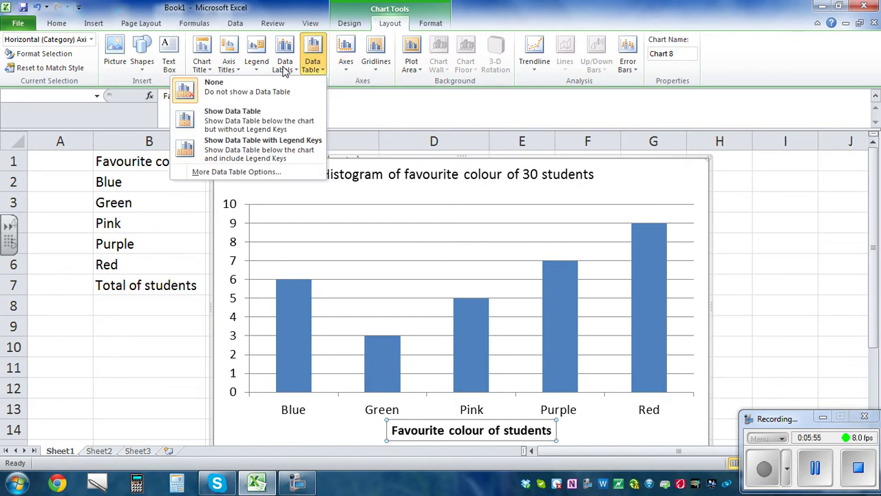
# Add a horizontally written title to the primary vertical axis, reading "Frequency".
pyautogui.click(230, 69)
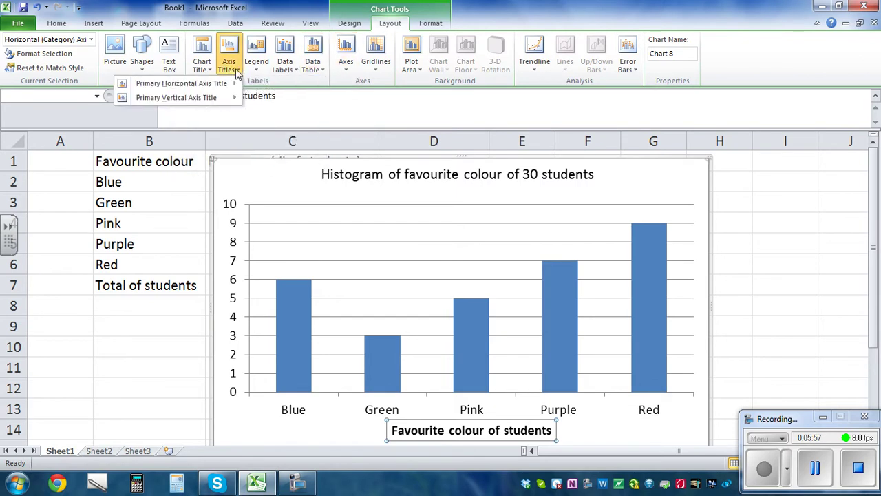
pyautogui.moveTo(196, 101)
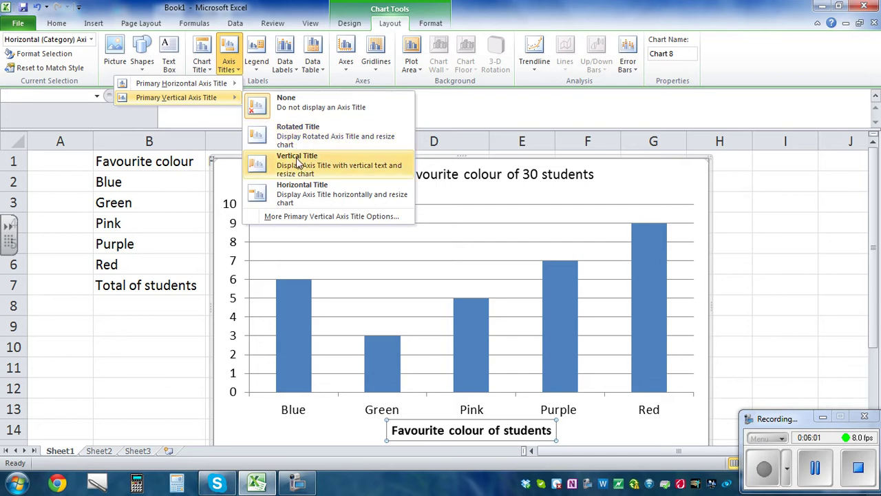
pyautogui.click(306, 197)
pyautogui.write('Fr')
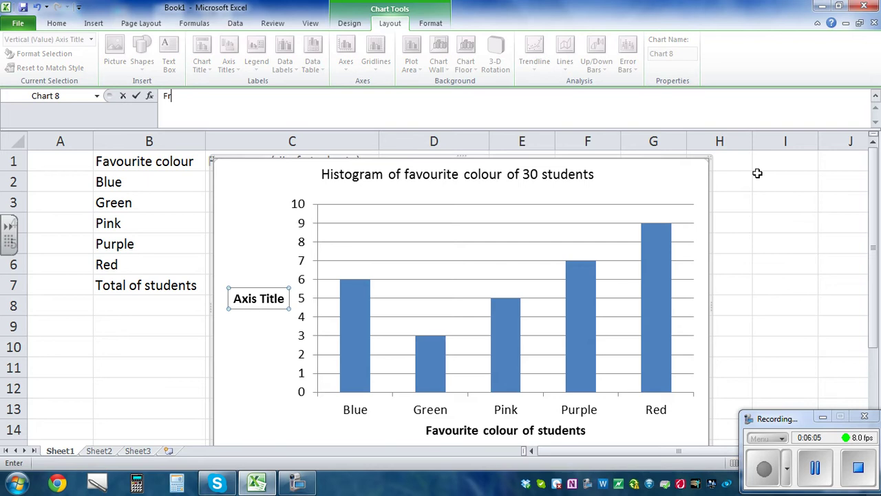
pyautogui.write('equency')
pyautogui.press('Return')
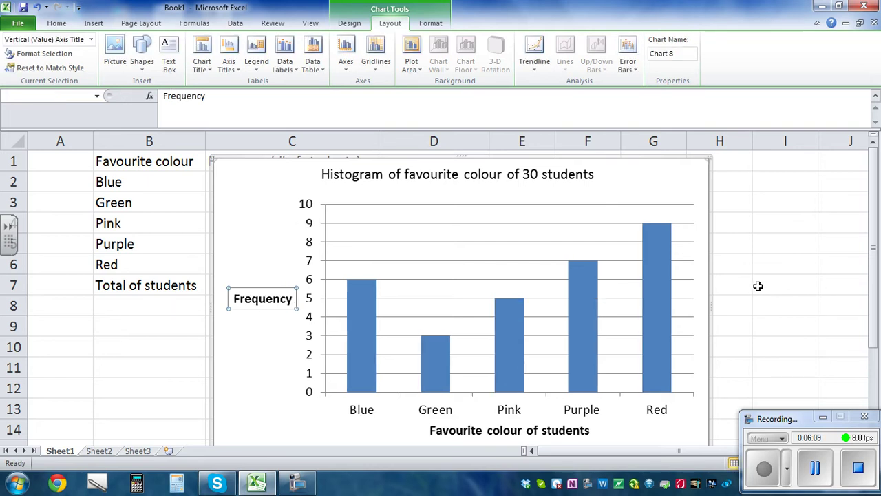
# Change the vertical axis title's text to "# of students" and deselect the chart.
pyautogui.moveTo(206, 96); pyautogui.dragTo(161, 96)
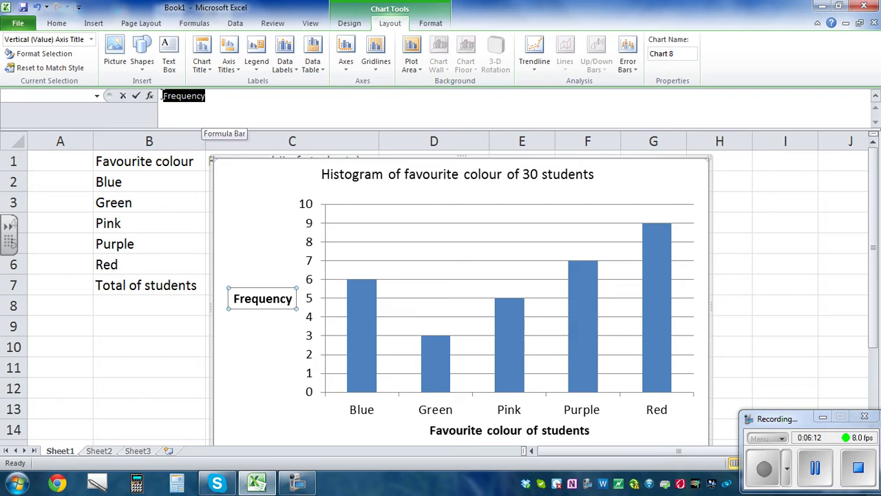
pyautogui.write('#')
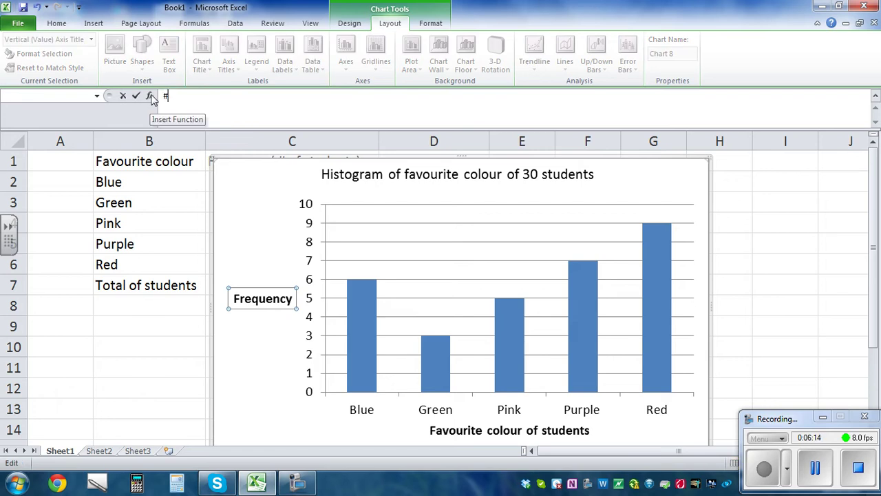
pyautogui.write(' of students')
pyautogui.click(821, 275)
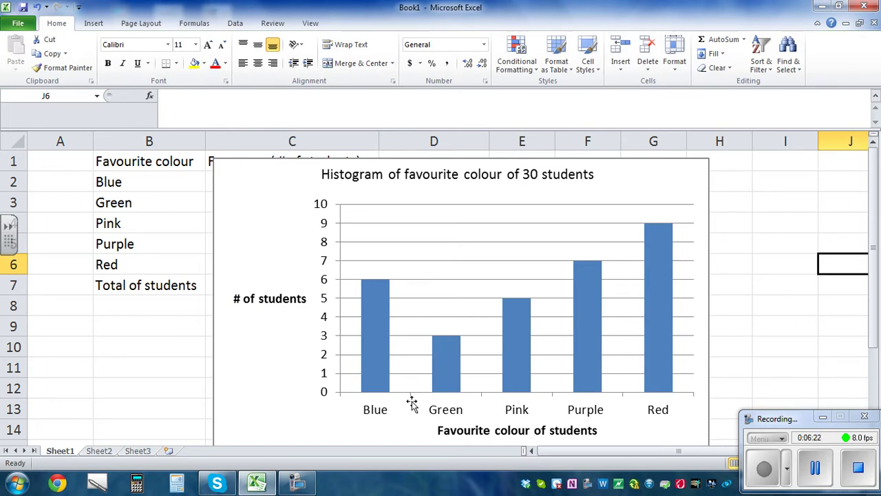
# Try the flat purple and bevelled teal chart styles on the column chart, and finish with the bevelled blue style.
pyautogui.click(375, 363)
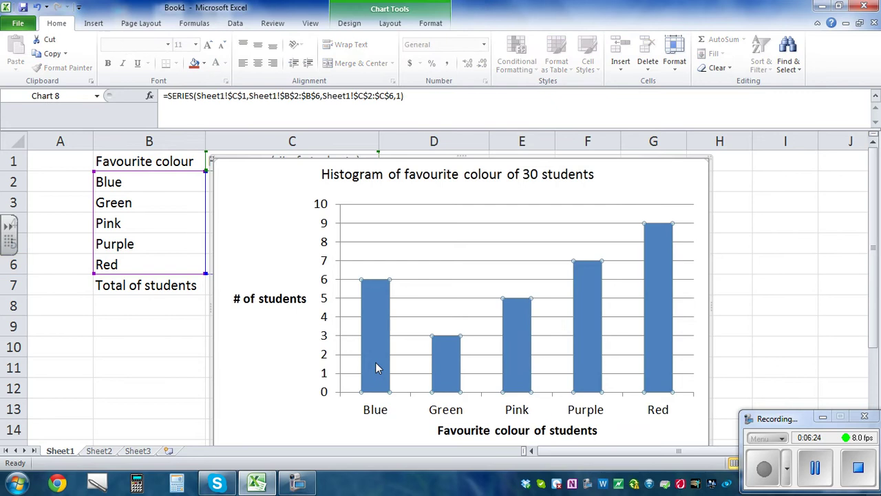
pyautogui.click(430, 25)
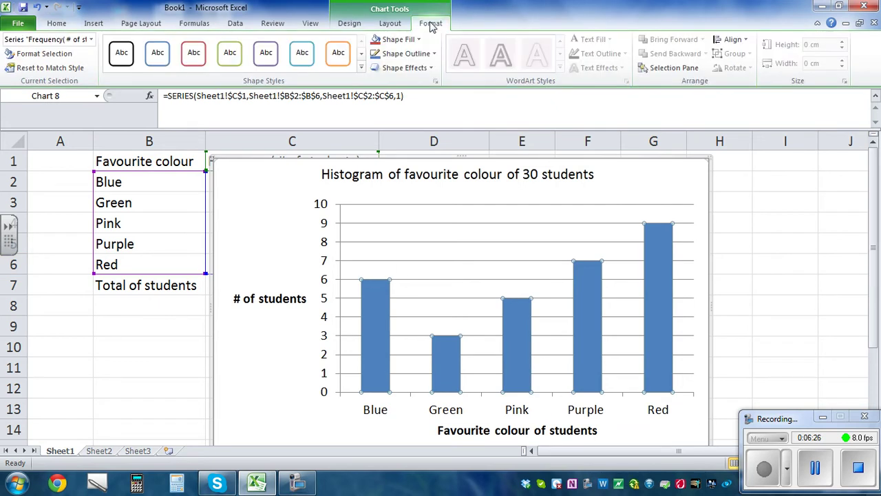
pyautogui.click(361, 26)
pyautogui.click(605, 68)
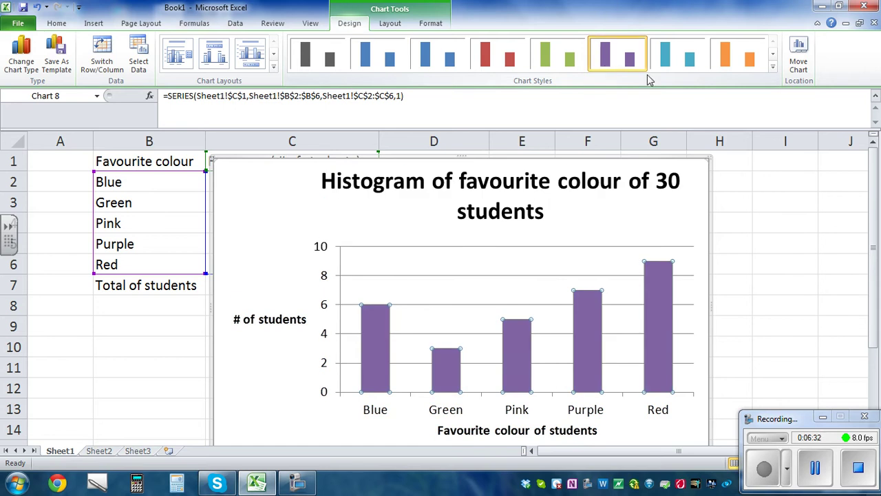
pyautogui.click(773, 69)
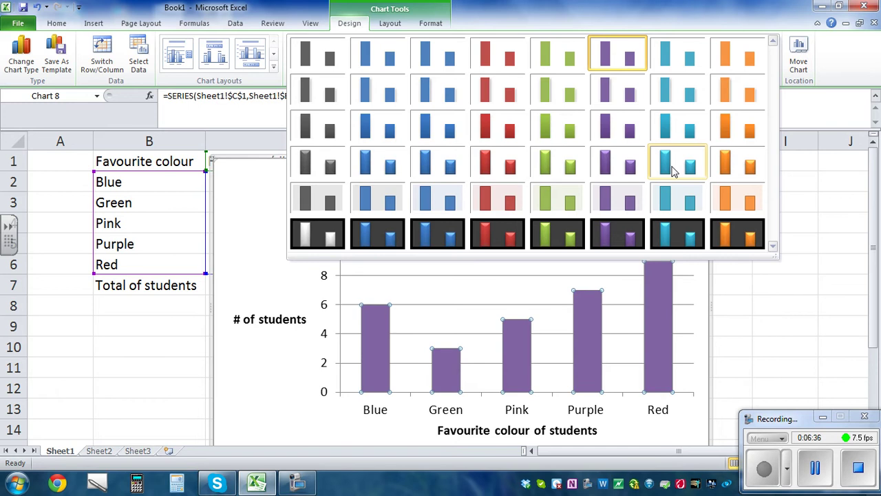
pyautogui.click(674, 169)
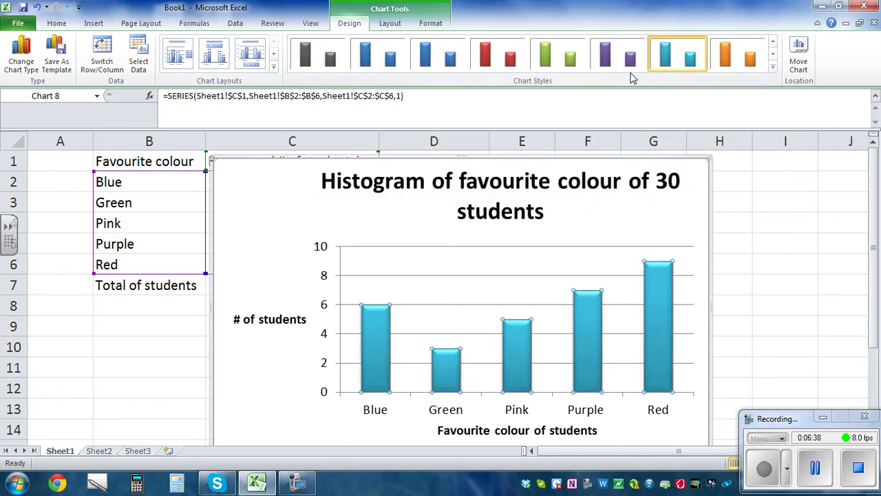
pyautogui.click(449, 60)
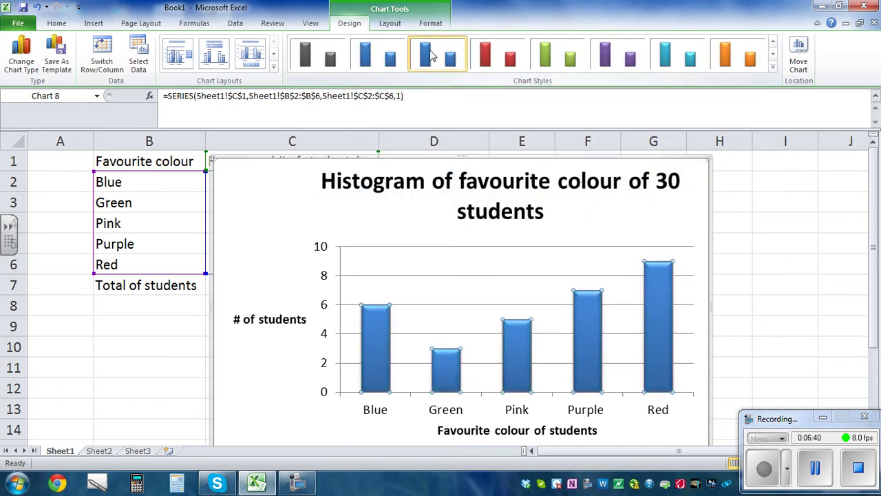